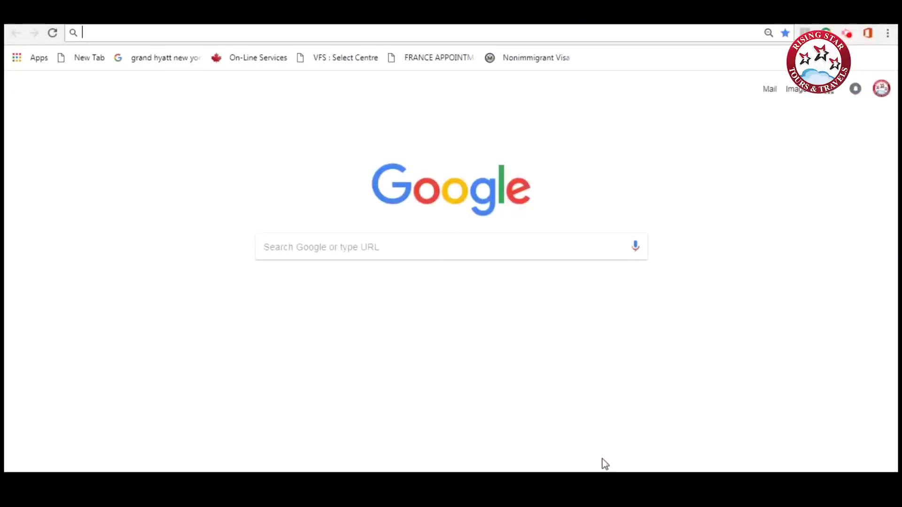
# Search Google for 'VFS SOUTH KOREA'.
pyautogui.write('V')
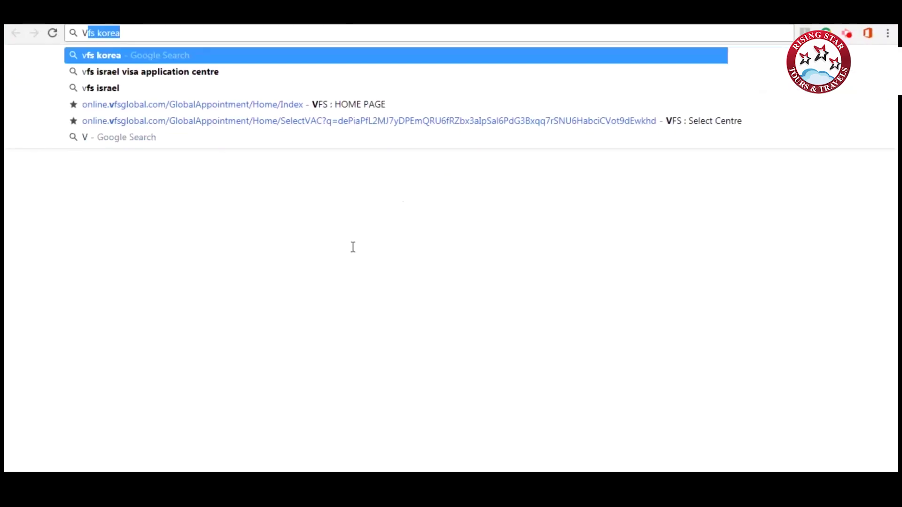
pyautogui.write('FS SOUTH KOREA')
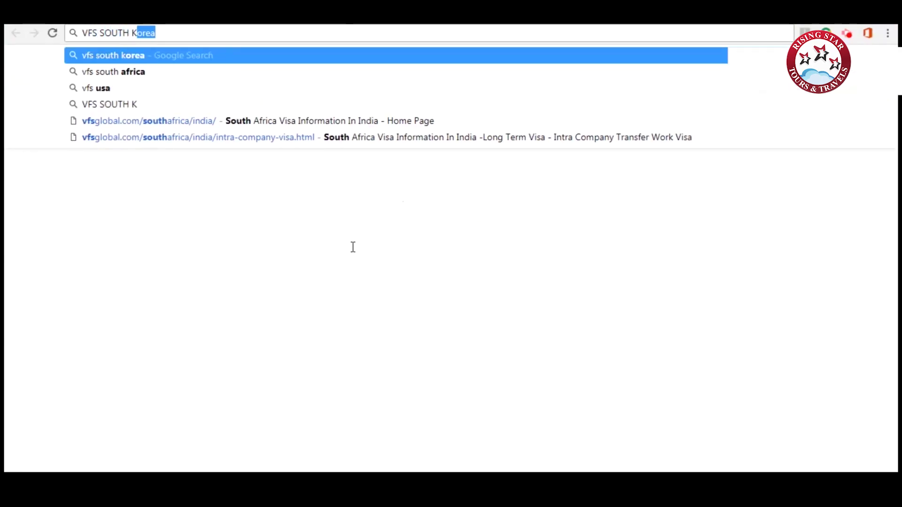
pyautogui.press('Return')
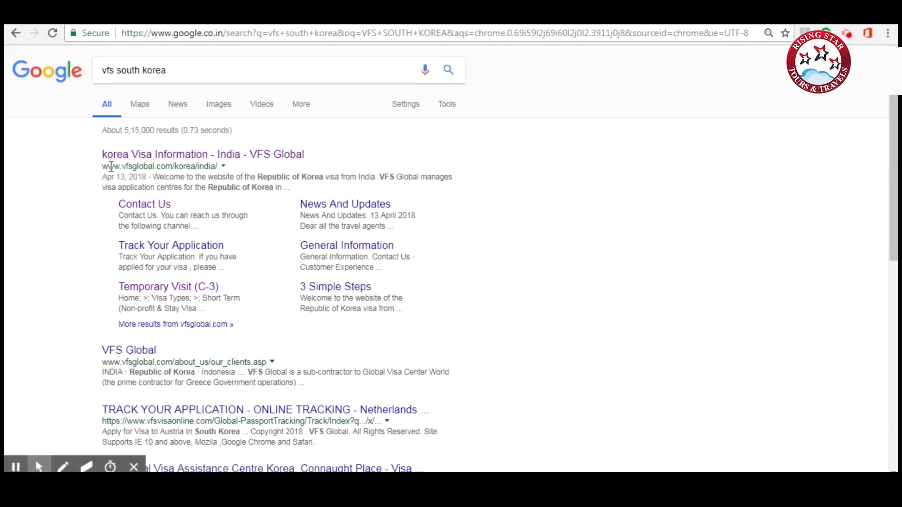
# Open the VFS Global Korea India result and reach the Temporary Visit (C-3) application form section.
pyautogui.click(160, 155)
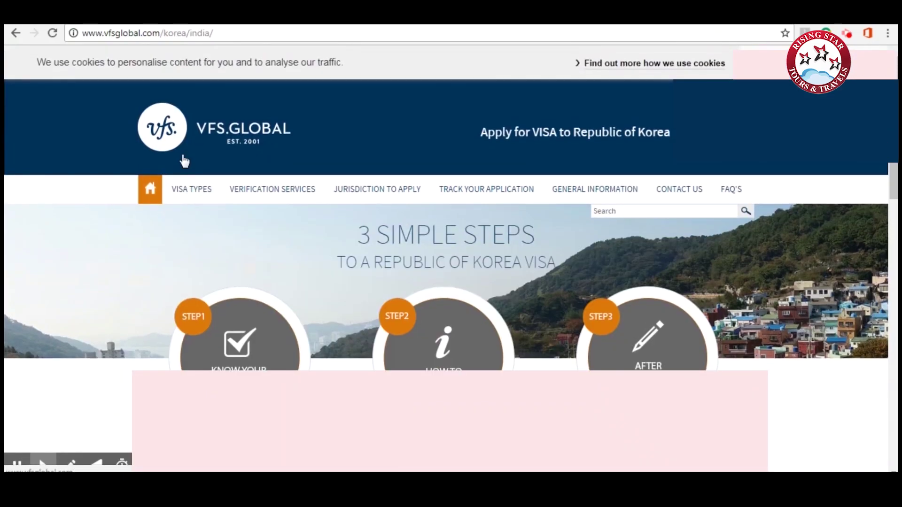
pyautogui.click(191, 189)
pyautogui.scroll(-1, 202, 202)
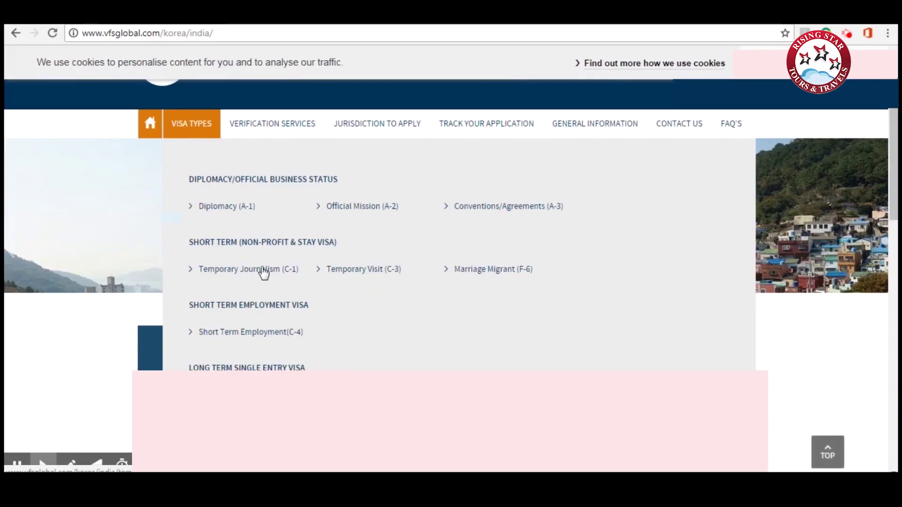
pyautogui.click(346, 273)
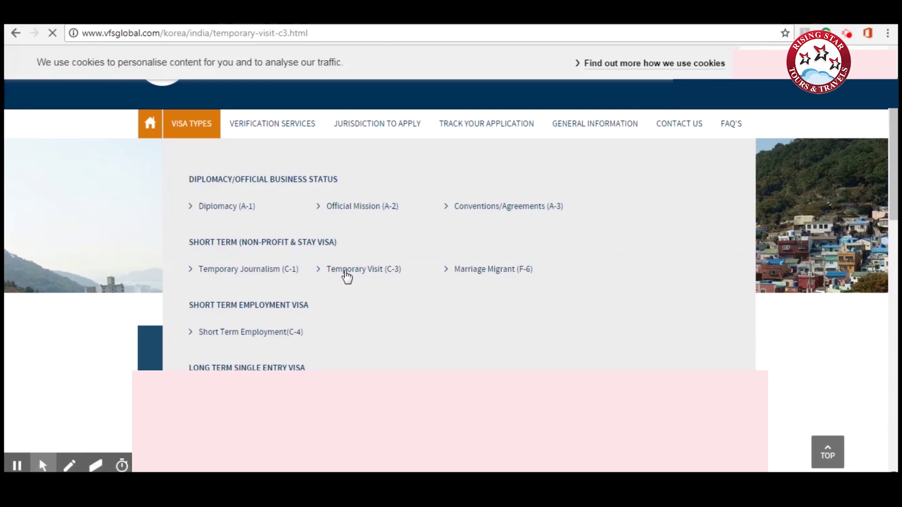
pyautogui.scroll(-5, 346, 277)
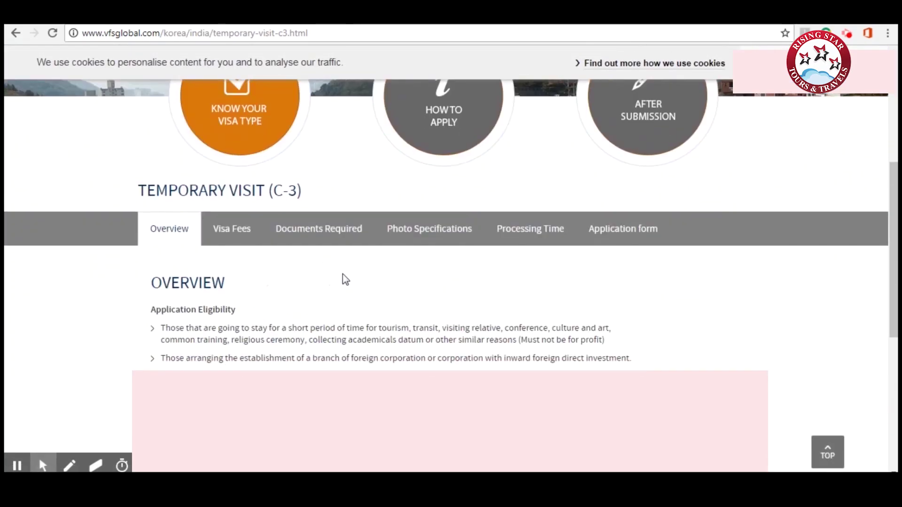
pyautogui.click(601, 240)
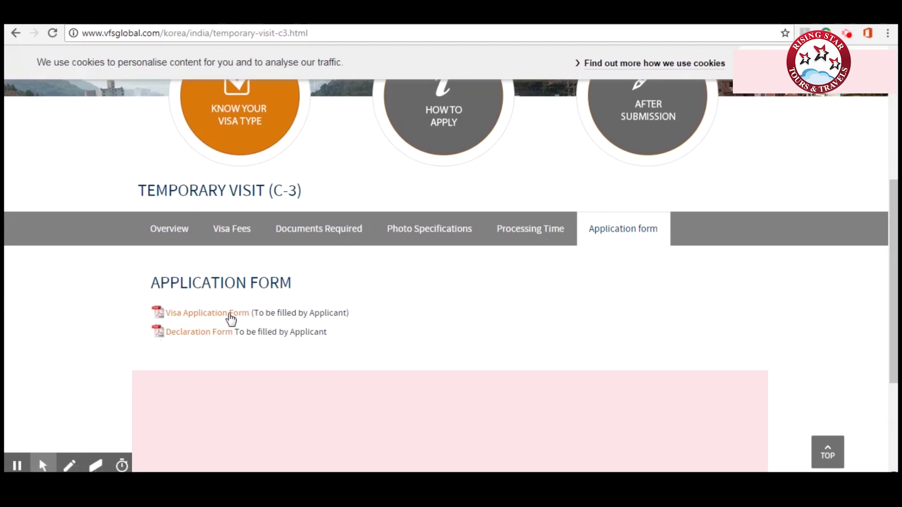
# Open the Visa Application Form PDF and save it as application_form.pdf.
pyautogui.click(230, 314)
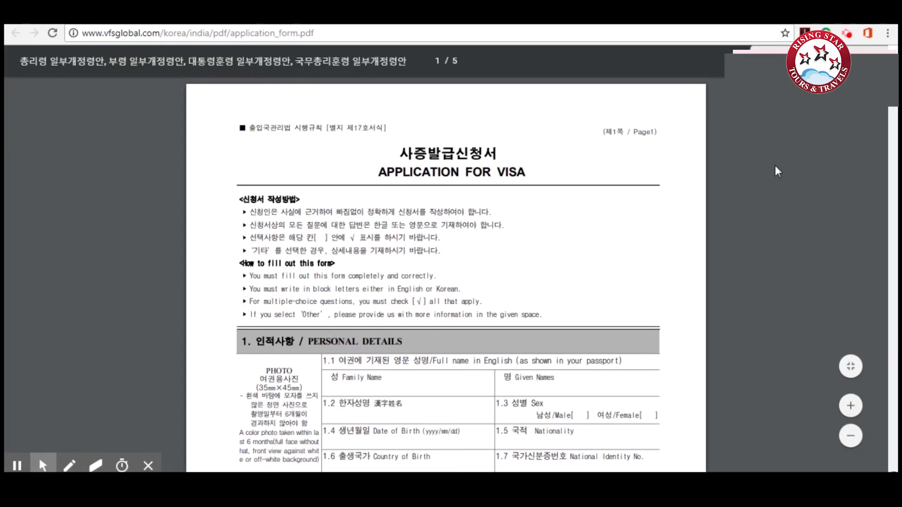
pyautogui.hotkey('ctrl', 's')
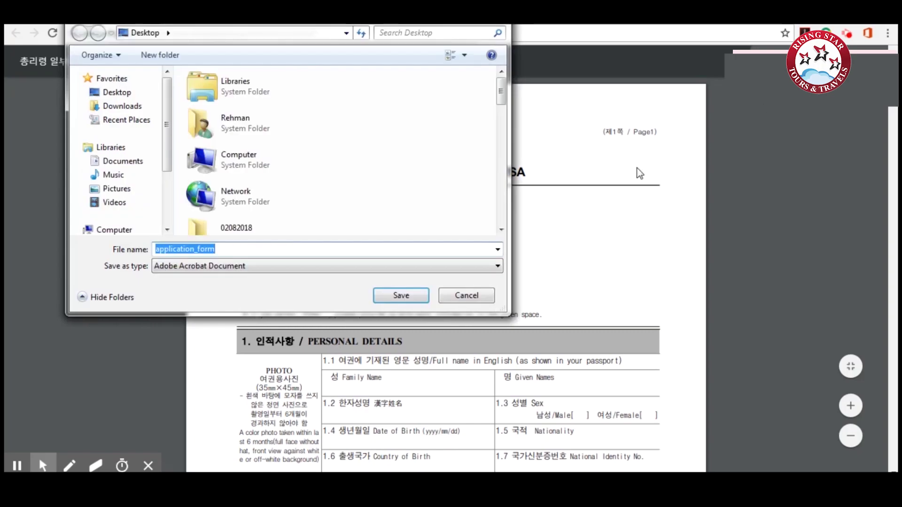
pyautogui.click(398, 296)
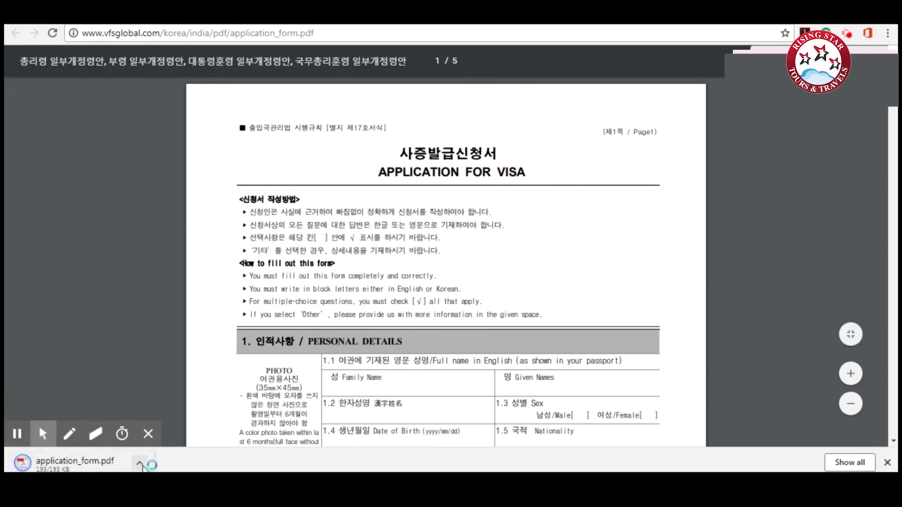
pyautogui.click(140, 463)
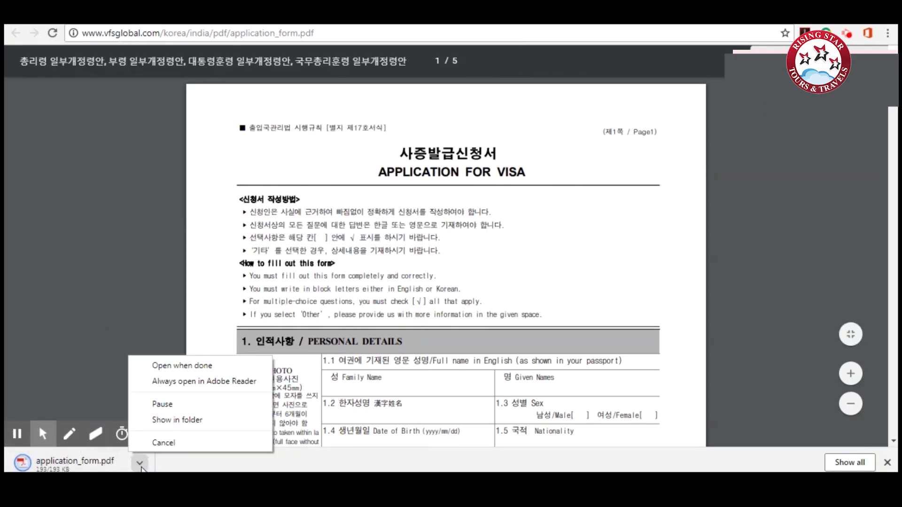
# Open the downloaded form in Acrobat's Fill & Sign and zoom the page to 100%.
pyautogui.click(178, 420)
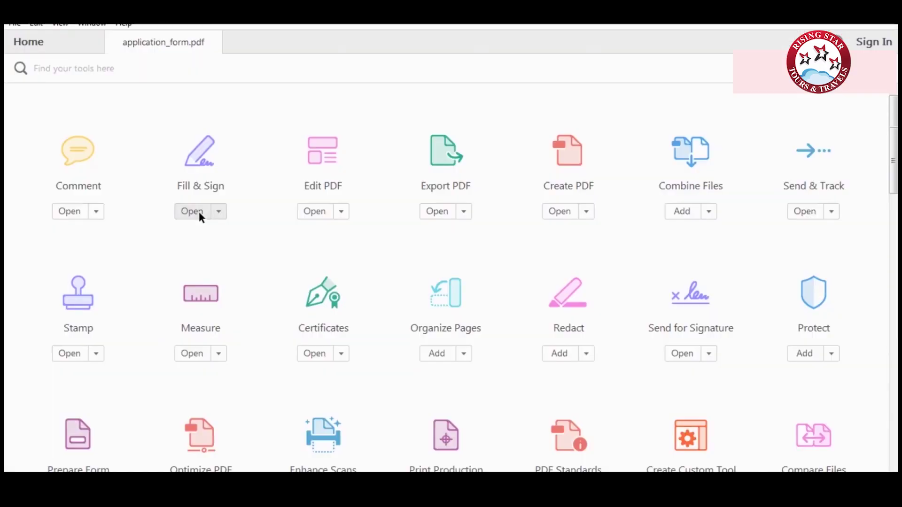
pyautogui.click(199, 211)
pyautogui.click(448, 465)
pyautogui.click(437, 421)
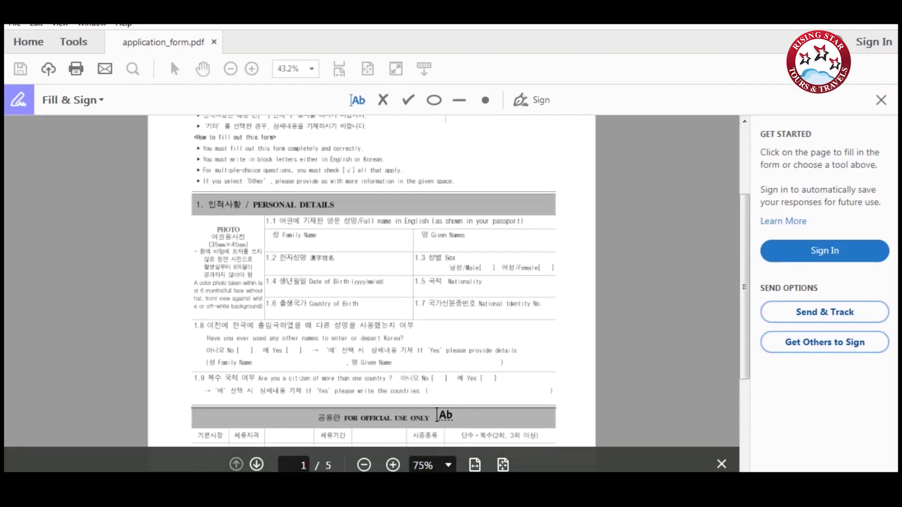
pyautogui.scroll(3, 349, 333)
pyautogui.hotkey('ctrl', '+')
# Enter SURNAME and GIVEN NAME in the name fields and tick Male.
pyautogui.click(265, 337)
pyautogui.write('S')
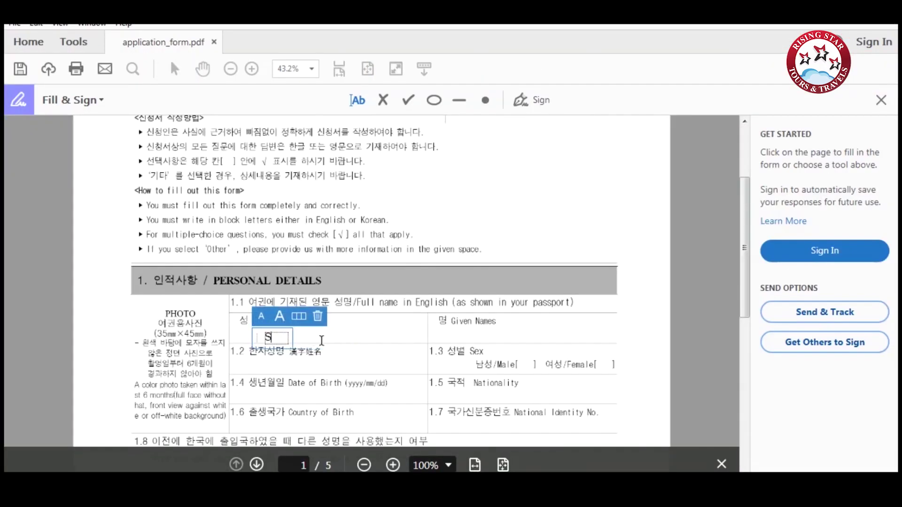
pyautogui.write('URNAME')
pyautogui.click(499, 333)
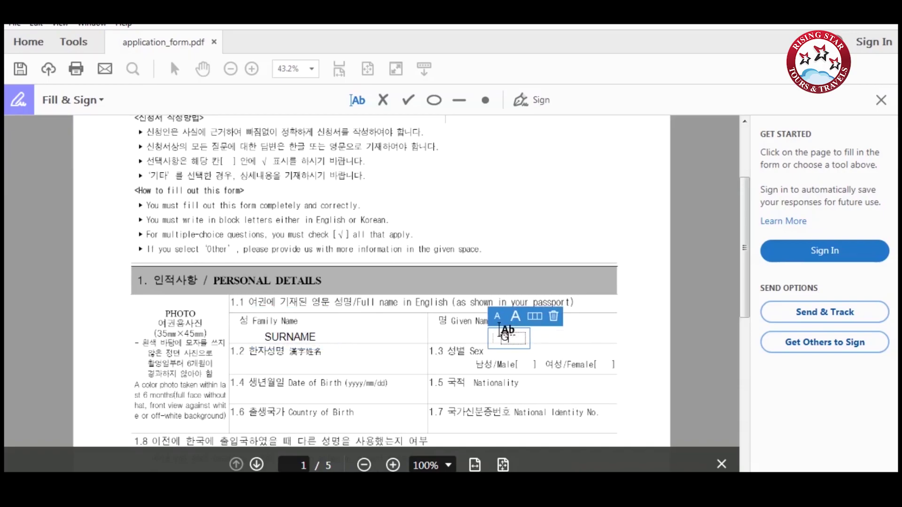
pyautogui.write('GIVEN NAME')
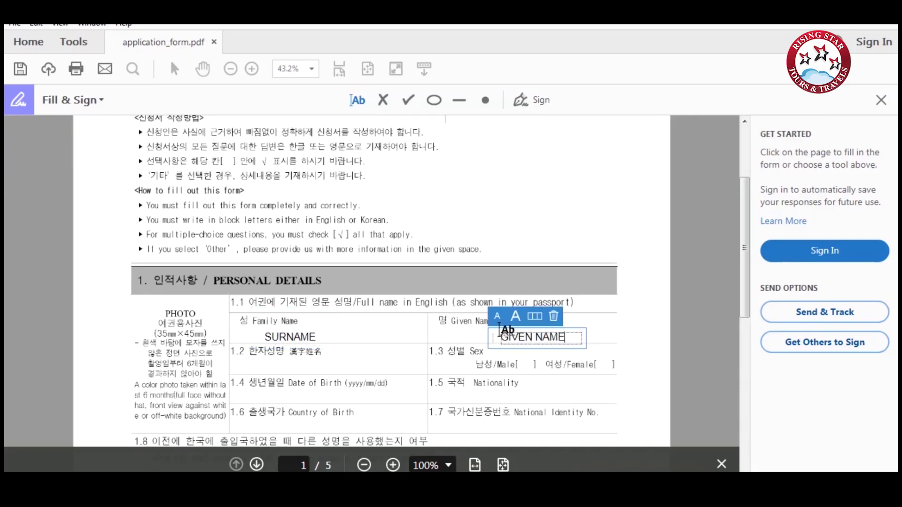
pyautogui.click(409, 99)
pyautogui.click(527, 362)
pyautogui.scroll(-3, 423, 306)
pyautogui.click(306, 266)
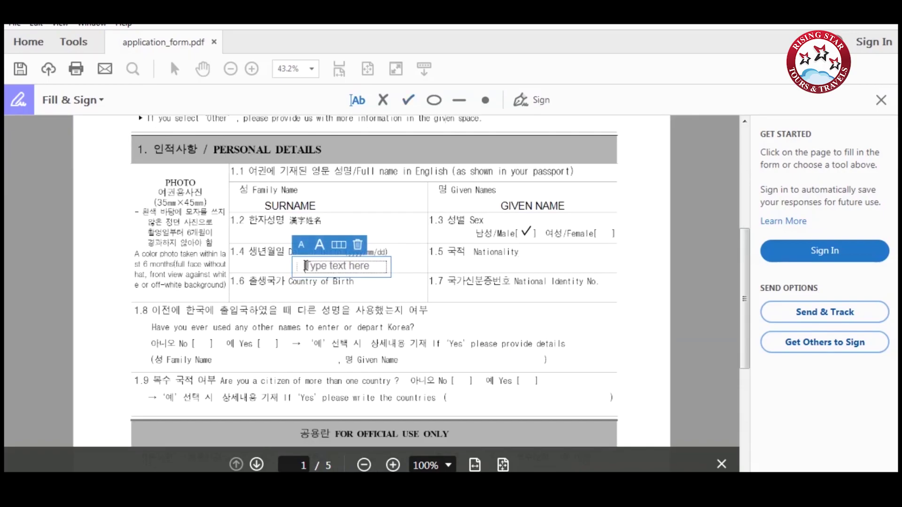
pyautogui.write('1996')
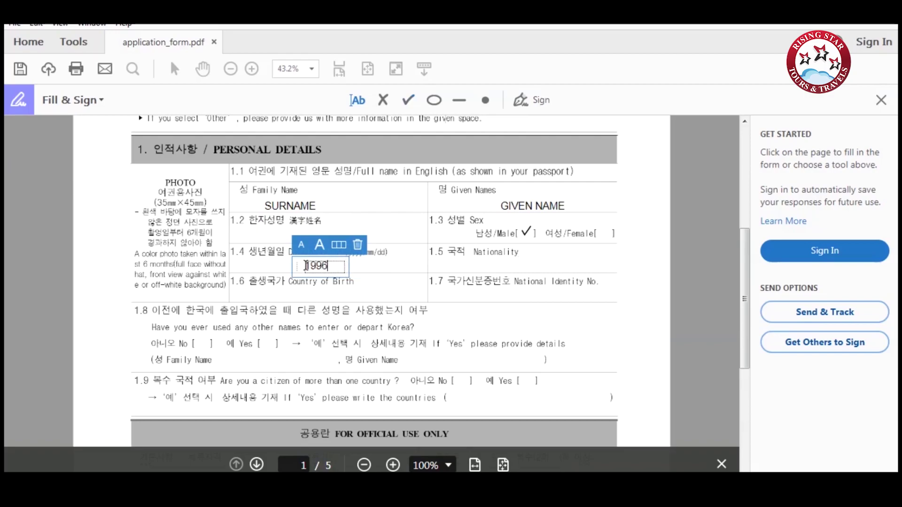
pyautogui.write('/06/26')
pyautogui.click(495, 266)
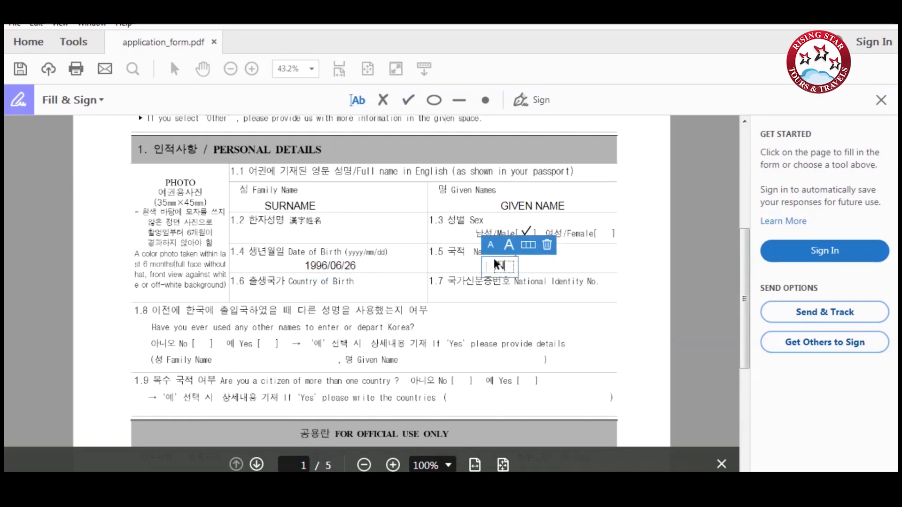
pyautogui.write('INDIAN')
pyautogui.click(287, 294)
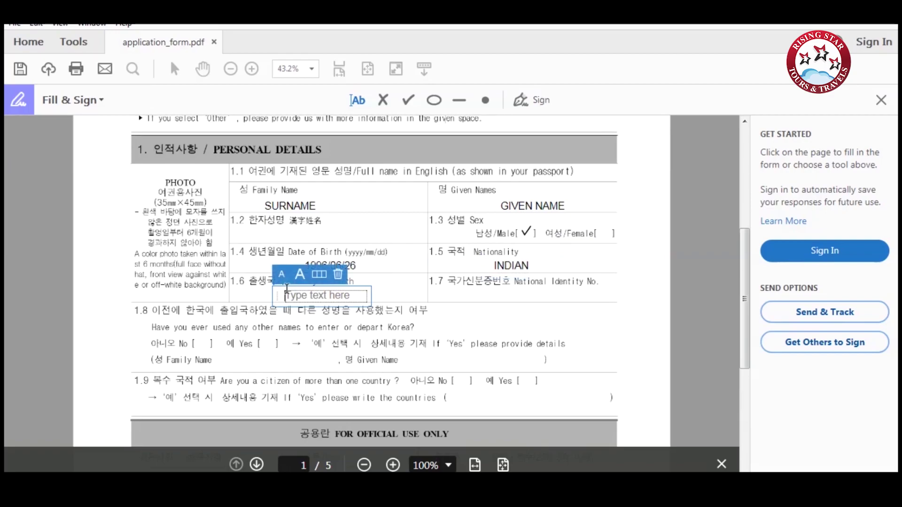
pyautogui.write('INDIA')
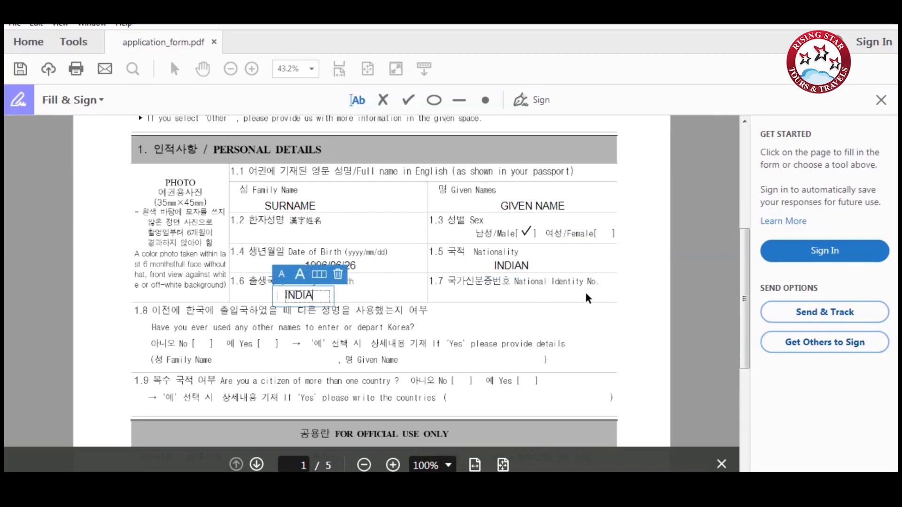
# Tick No for item 1.8 other names and item 1.9 dual citizenship.
pyautogui.click(408, 99)
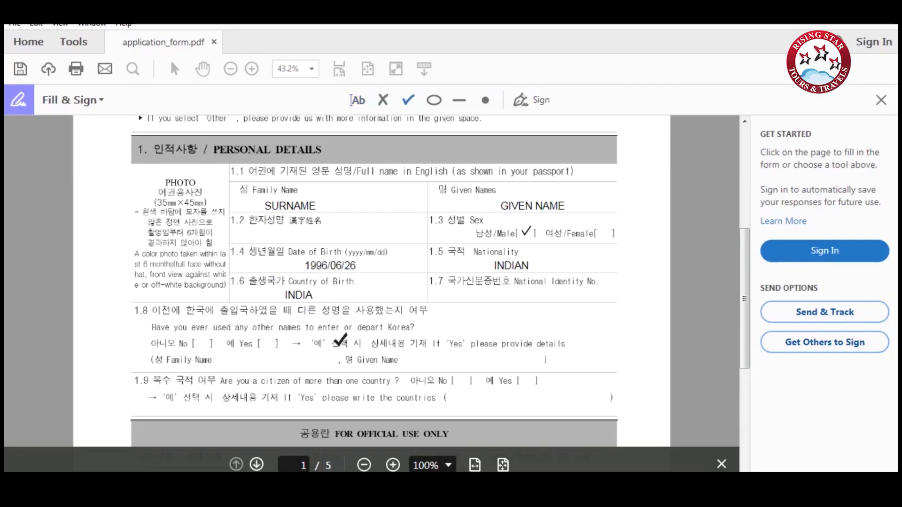
pyautogui.click(204, 342)
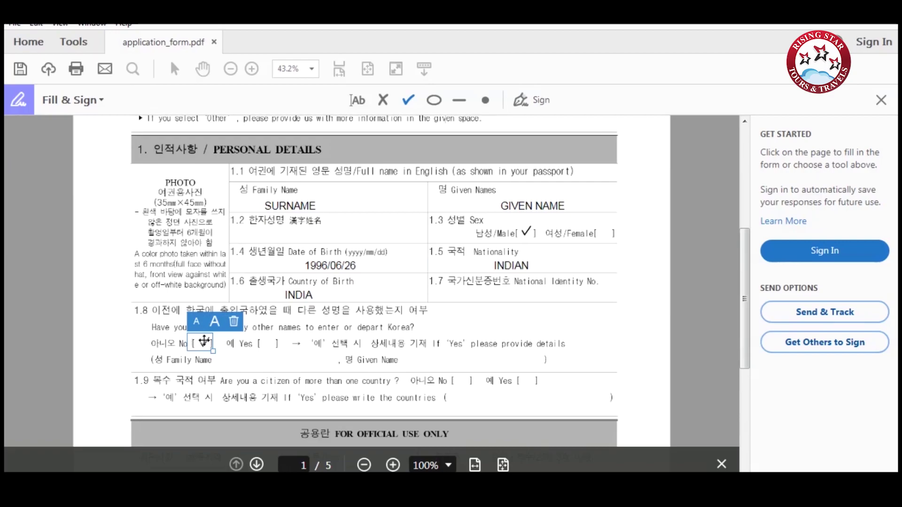
pyautogui.scroll(-3, 471, 260)
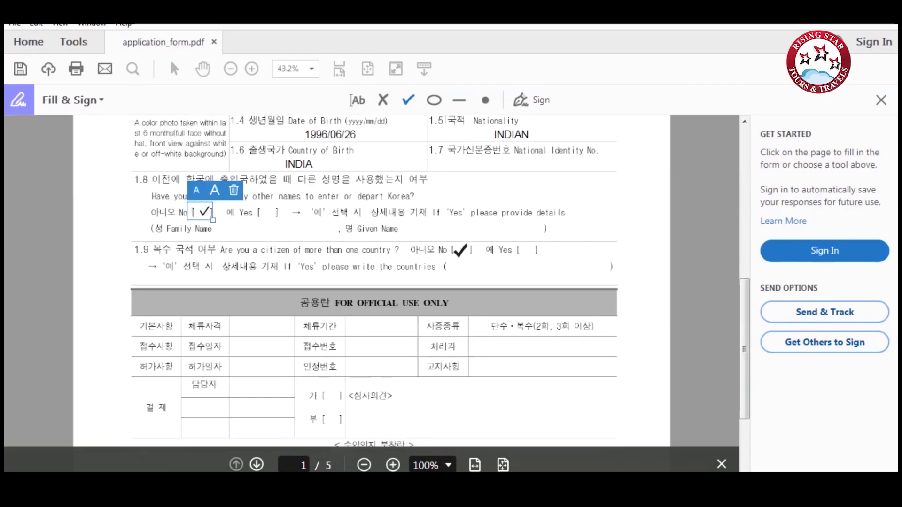
pyautogui.click(463, 249)
pyautogui.scroll(-3, 463, 250)
# On page 2, enter passport number A123456789 and passport country INDIA.
pyautogui.click(257, 465)
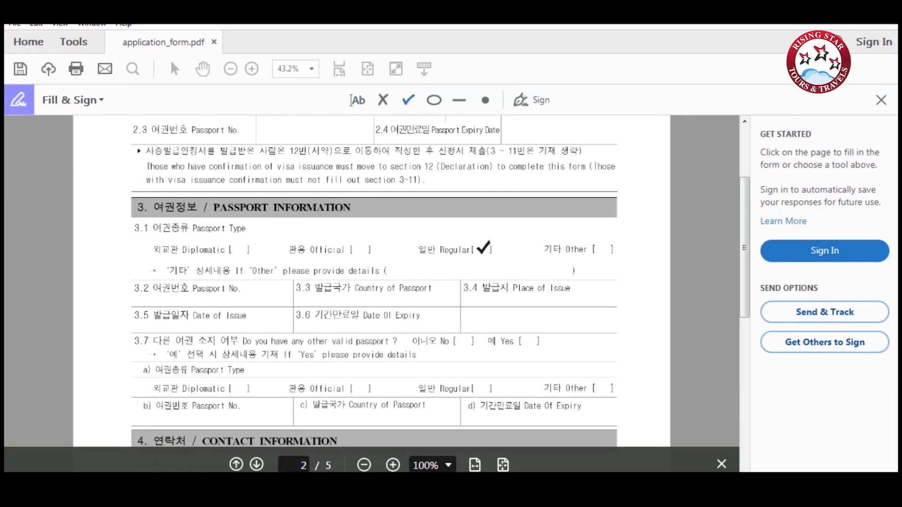
pyautogui.click(483, 247)
pyautogui.click(193, 297)
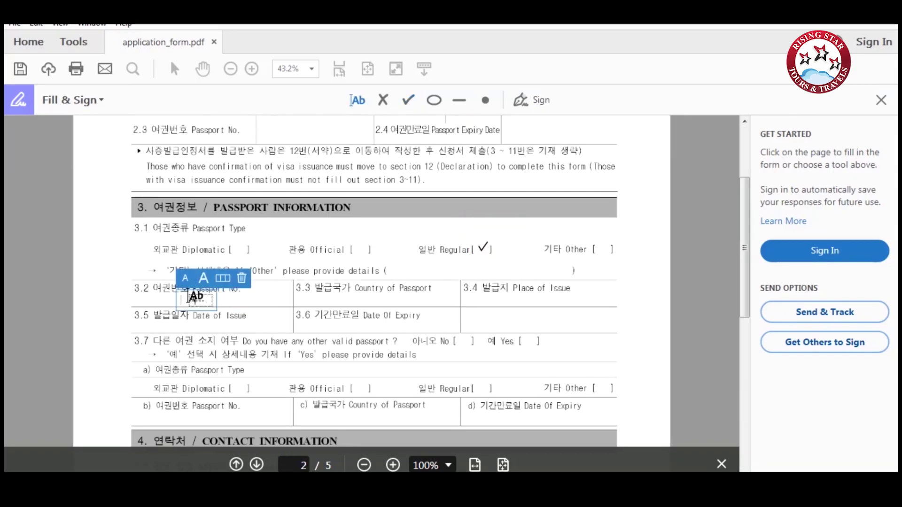
pyautogui.write('A123456789')
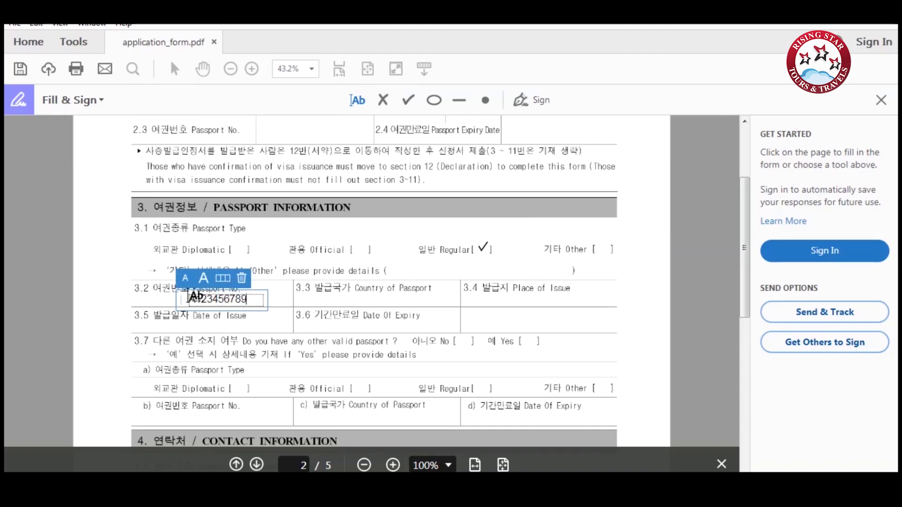
pyautogui.click(345, 298)
pyautogui.click(350, 299)
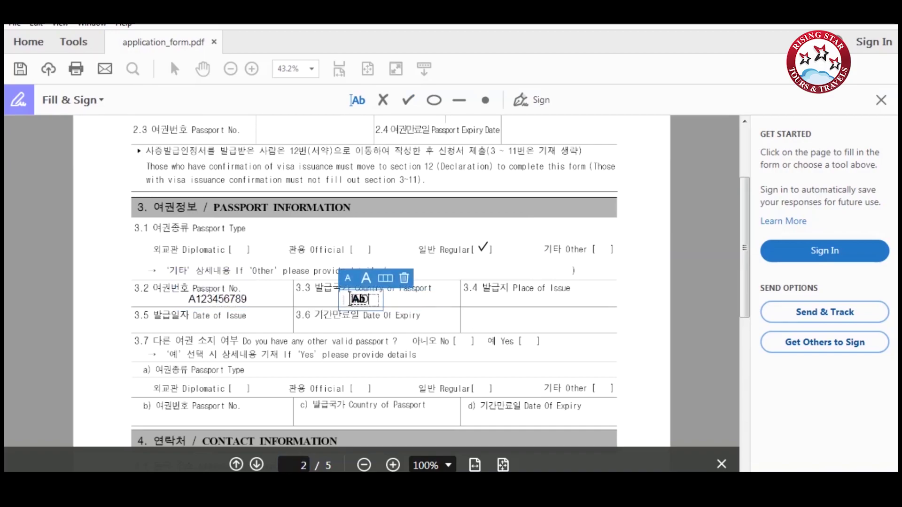
pyautogui.write('INDIA')
# Fill place of issue DELHI, issue date 10/10/2010 and expiry date 09/10/2020.
pyautogui.click(500, 301)
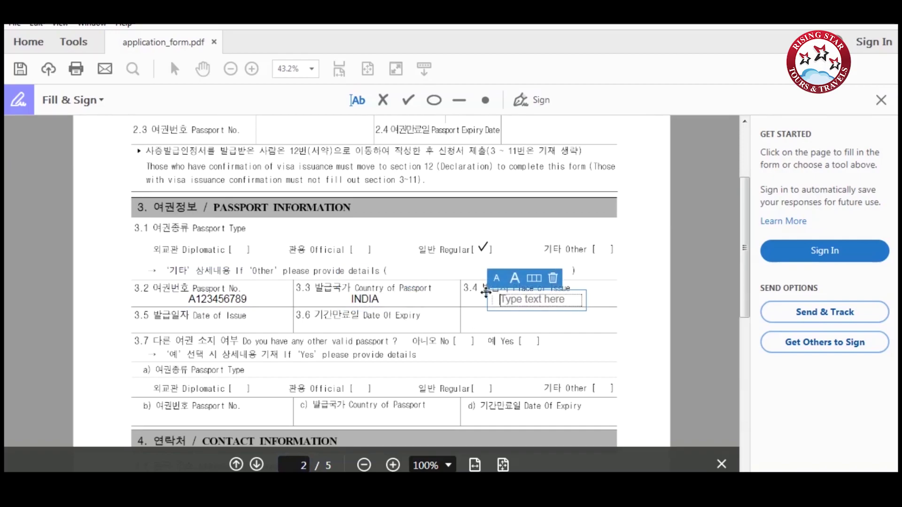
pyautogui.write('DELHI')
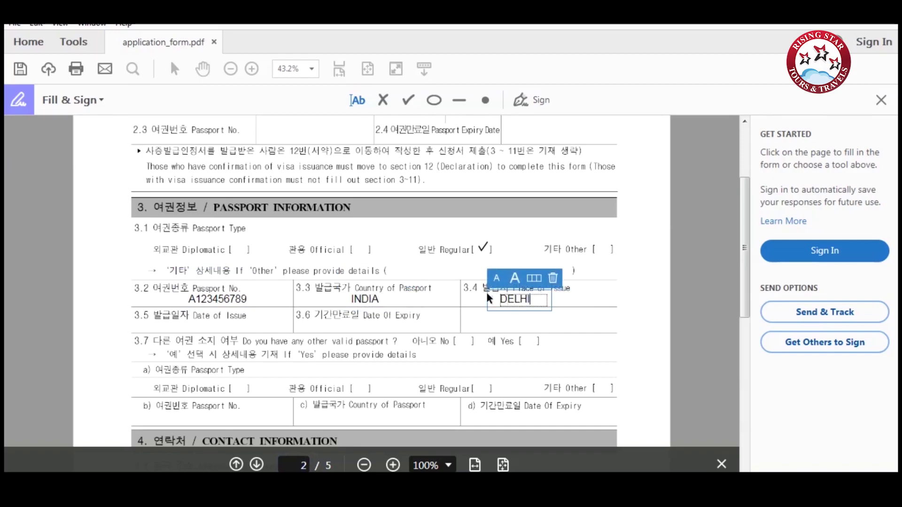
pyautogui.click(185, 324)
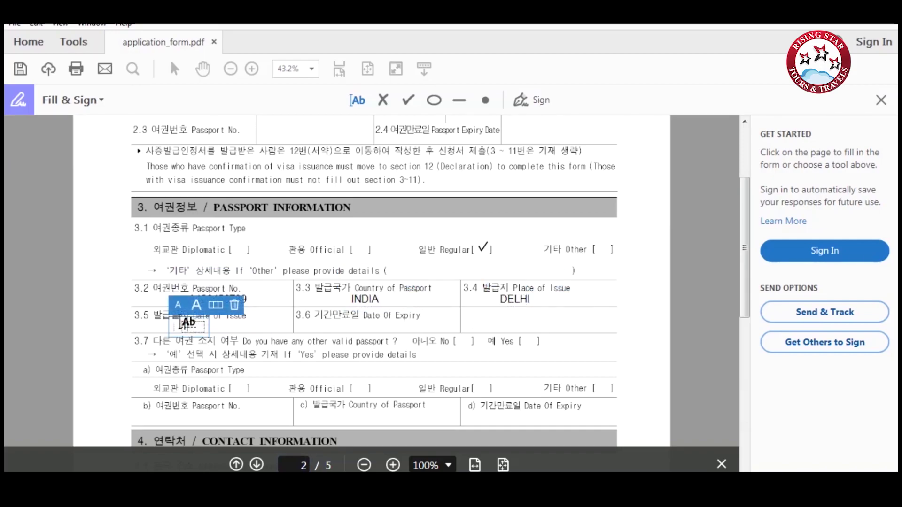
pyautogui.write('10/10/2010')
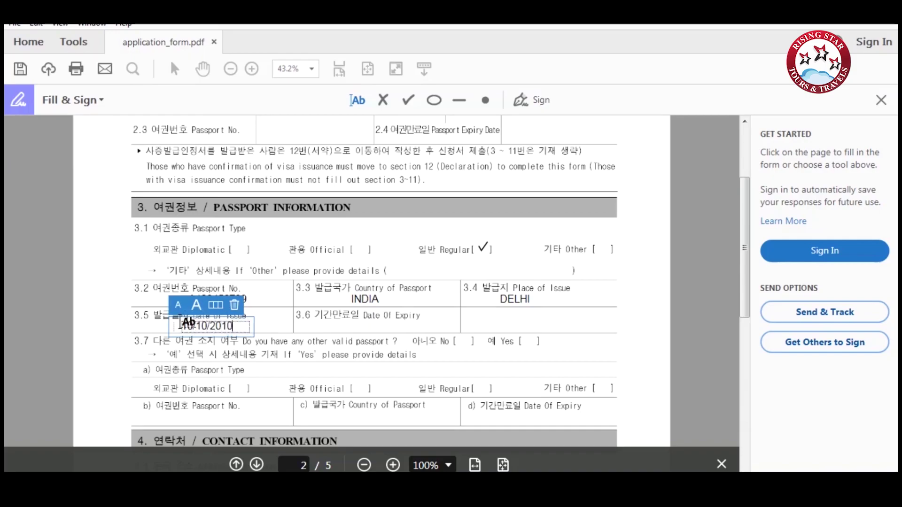
pyautogui.click(340, 325)
pyautogui.write('09/10')
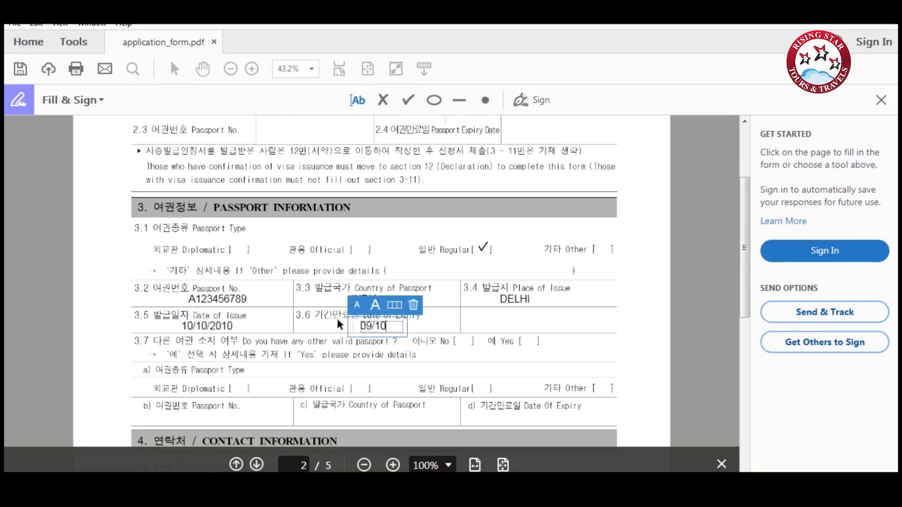
pyautogui.write('/2020')
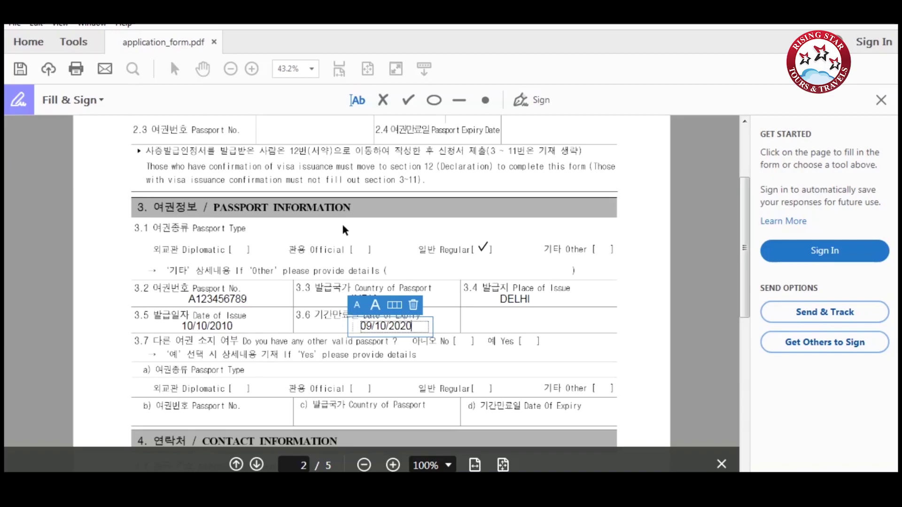
pyautogui.click(412, 101)
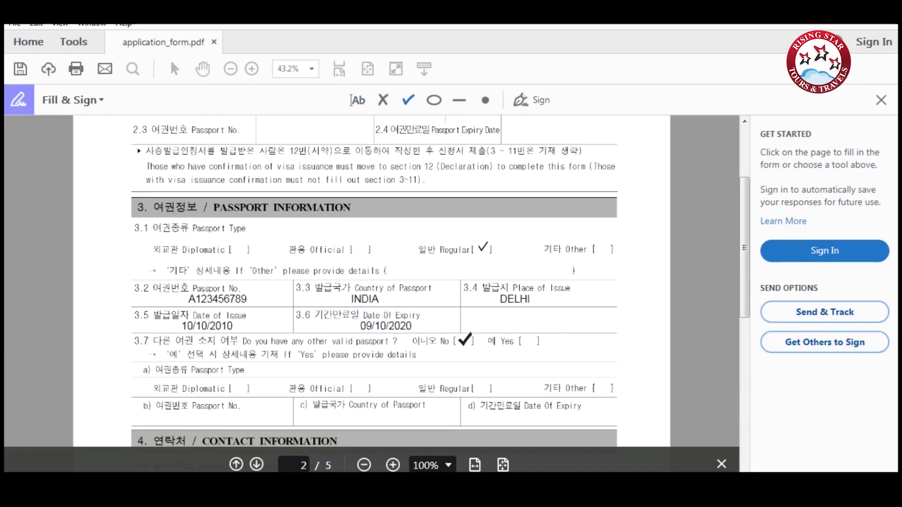
# Tick No for another passport, enter HOME ADDRESS and SAME AS ABOVE for current address.
pyautogui.click(464, 341)
pyautogui.scroll(-3, 470, 340)
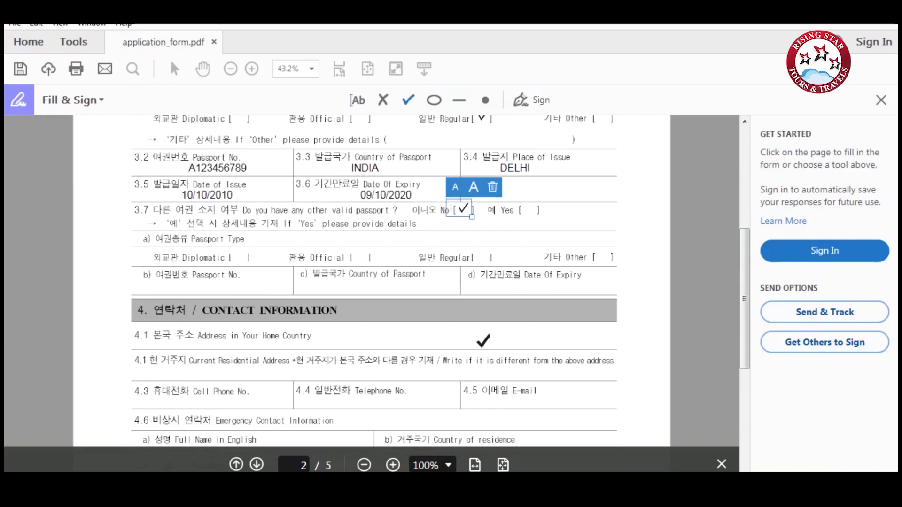
pyautogui.click(344, 341)
pyautogui.write('HOME')
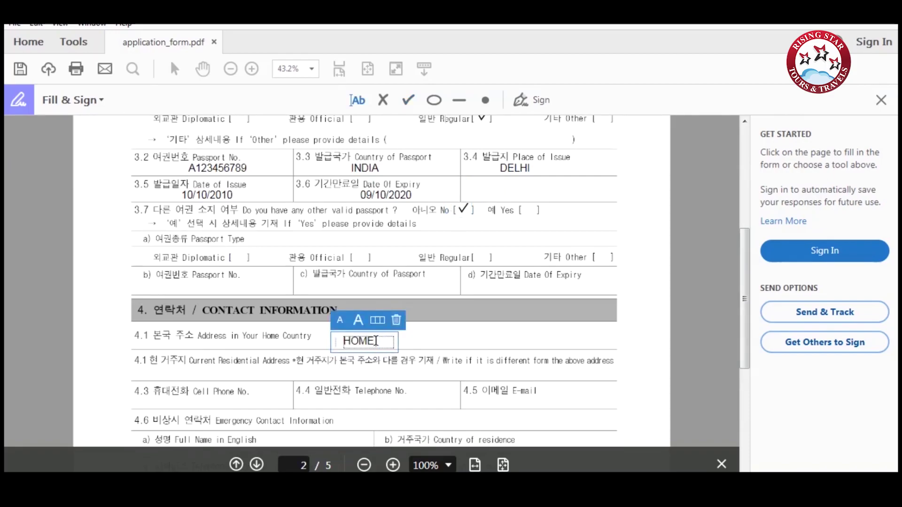
pyautogui.write(' ADDRESS')
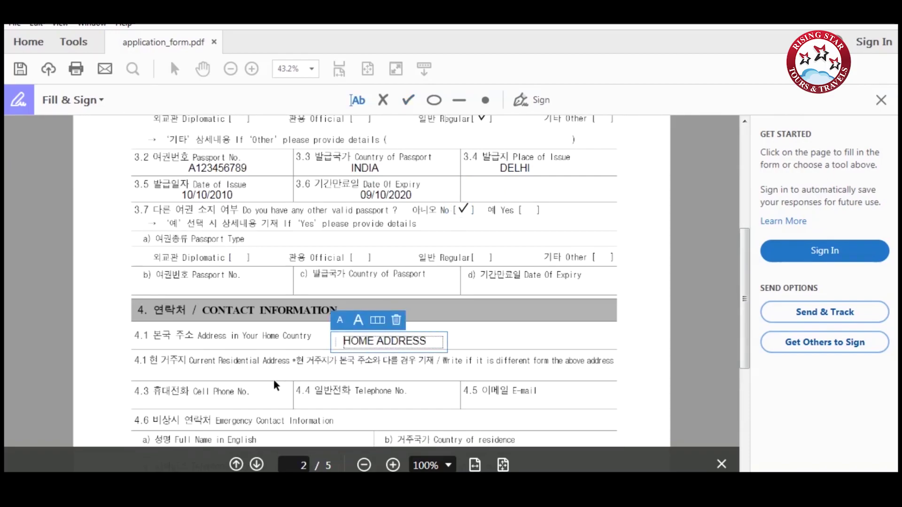
pyautogui.click(302, 372)
pyautogui.write('SAME AS A')
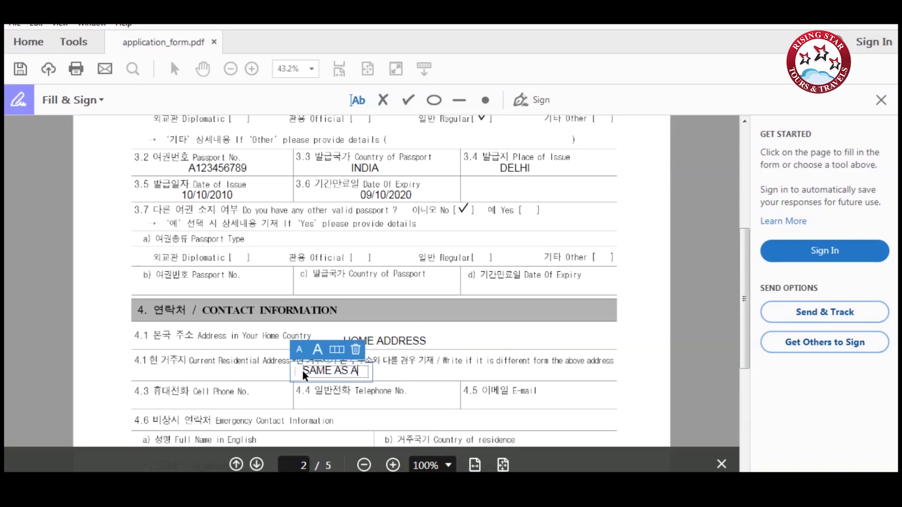
pyautogui.write('BOVE')
# Fill in the cell phone, telephone number and e-mail address fields.
pyautogui.scroll(-3, 248, 402)
pyautogui.click(196, 271)
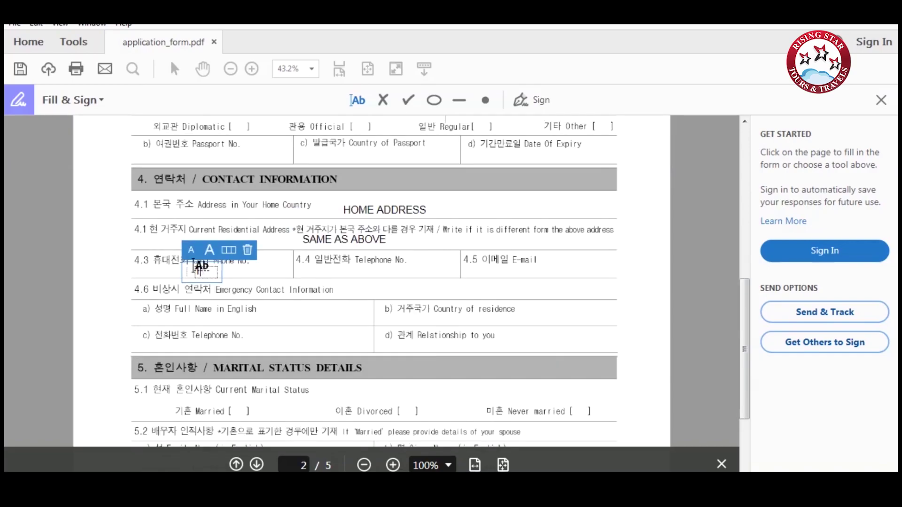
pyautogui.write('123456789')
pyautogui.click(319, 271)
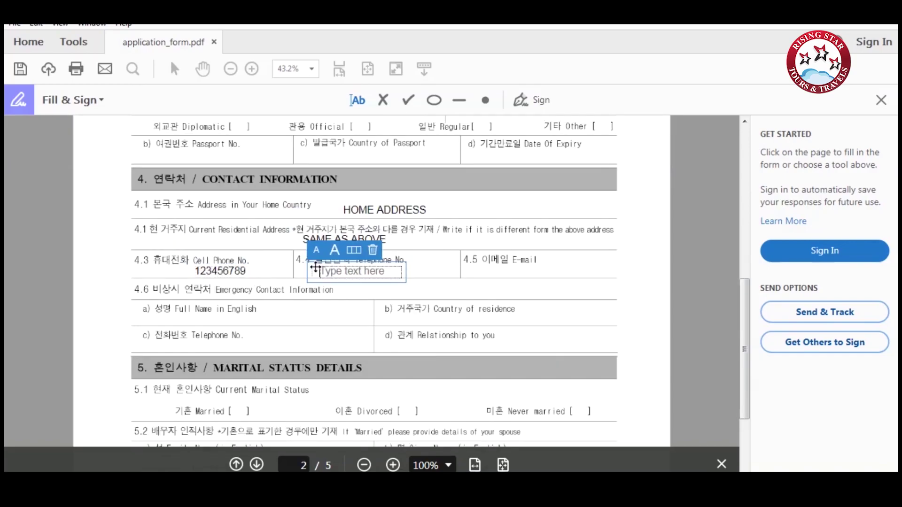
pyautogui.write('123456789')
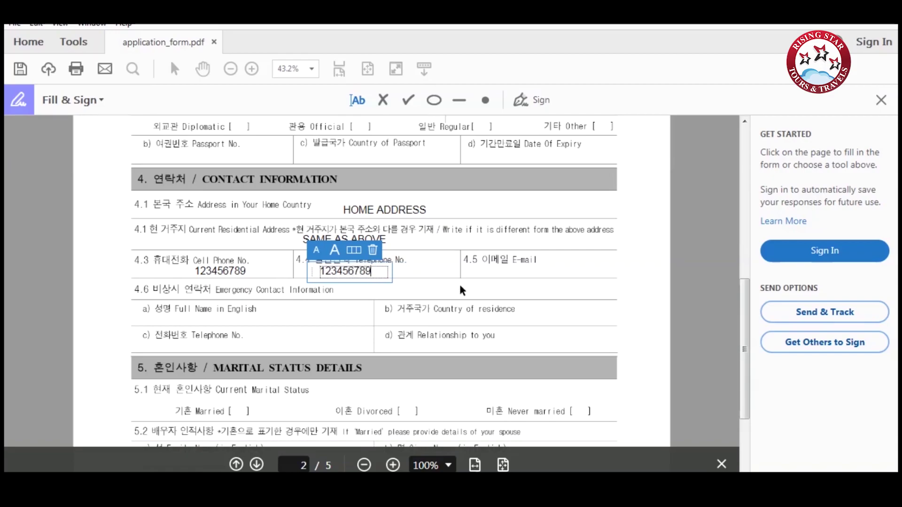
pyautogui.click(494, 270)
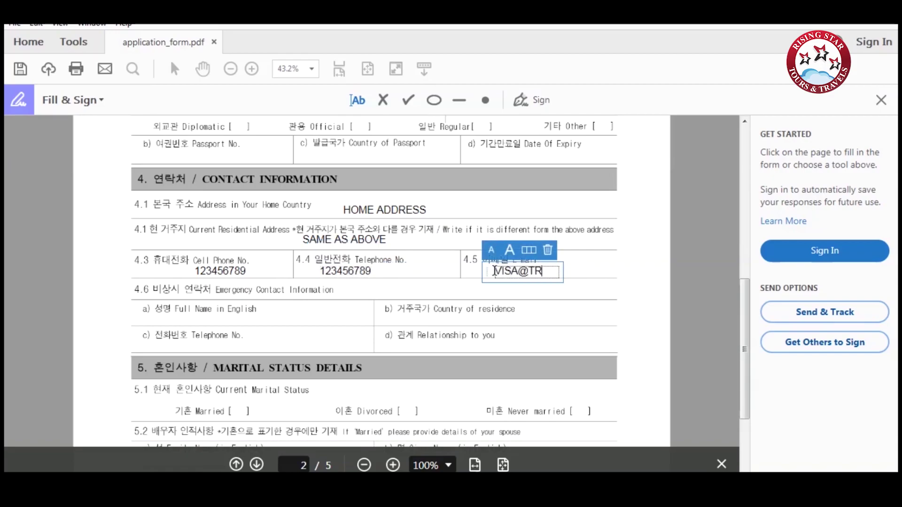
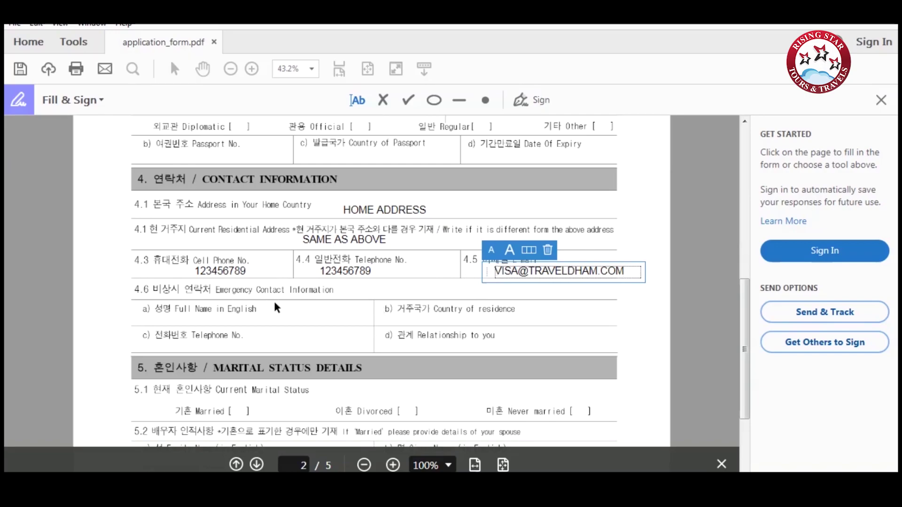
# Fill the emergency contact's name, country of residence INDIAN, phone number and relationship.
pyautogui.click(255, 319)
pyautogui.write('FAMIL')
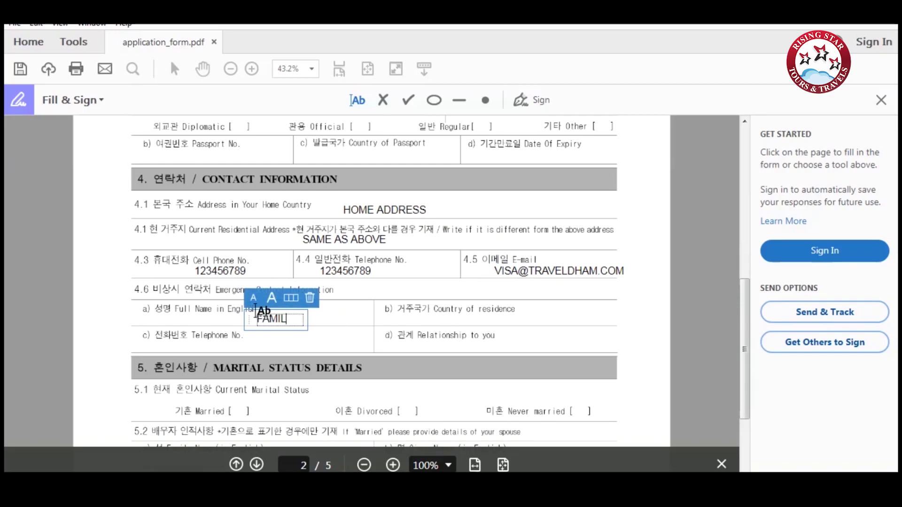
pyautogui.write('Y MEMBER')
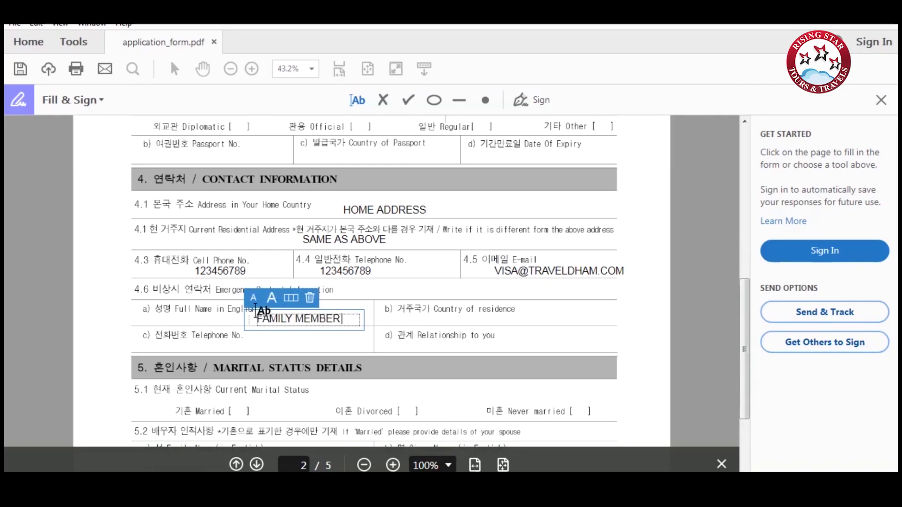
pyautogui.write(' OF FRIEND')
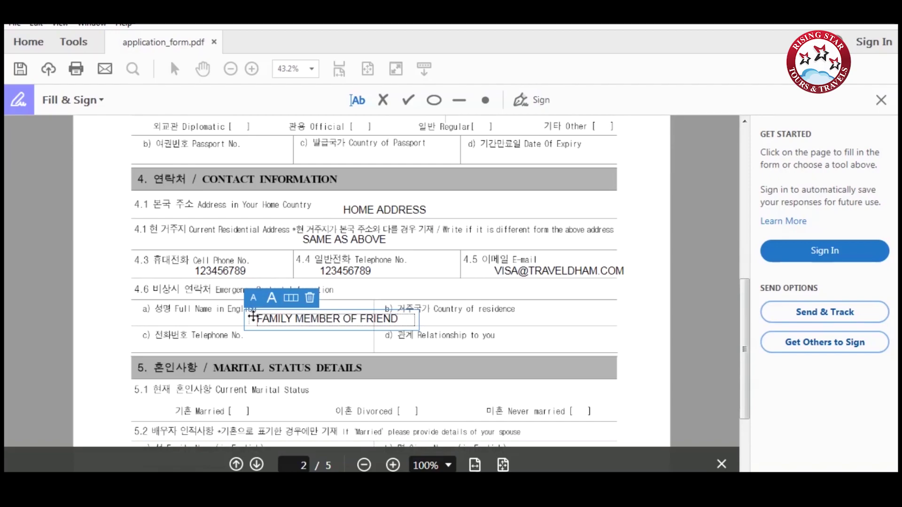
pyautogui.click(428, 315)
pyautogui.write('INDIAN')
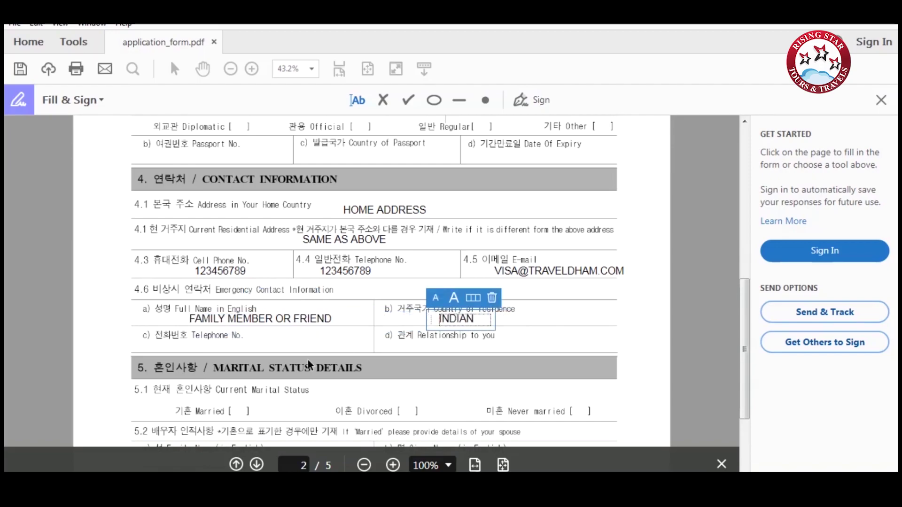
pyautogui.click(227, 346)
pyautogui.write('123456789')
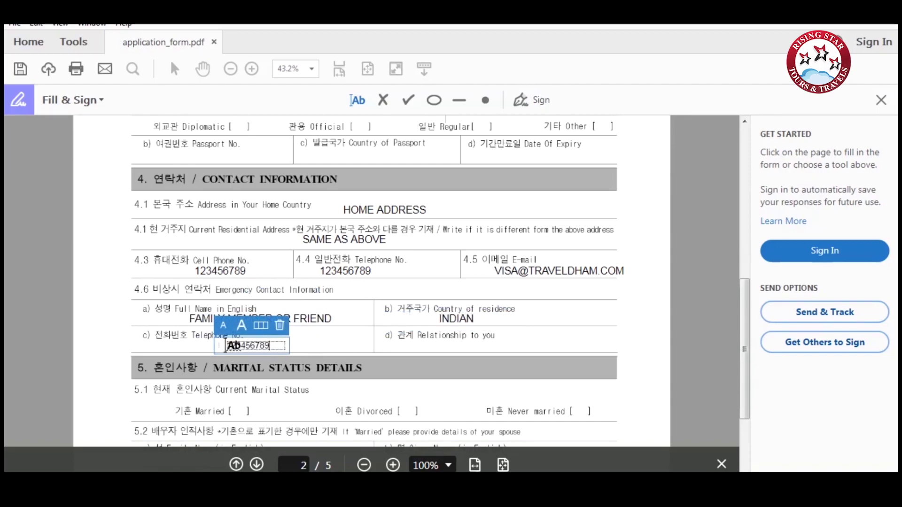
pyautogui.click(487, 342)
pyautogui.write('FAMILY MEMBER')
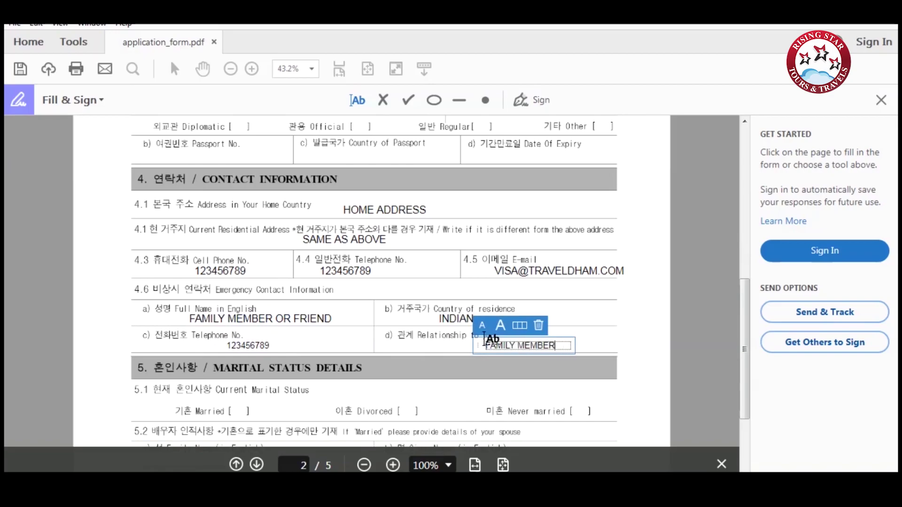
pyautogui.write(' OR FRIEND')
# Tick Never married as the marital status.
pyautogui.click(408, 100)
pyautogui.scroll(-3, 504, 285)
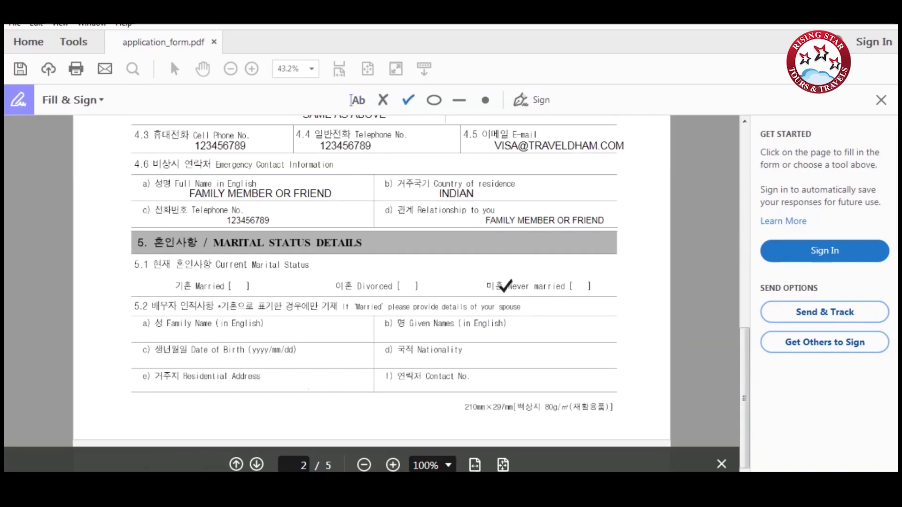
pyautogui.click(579, 286)
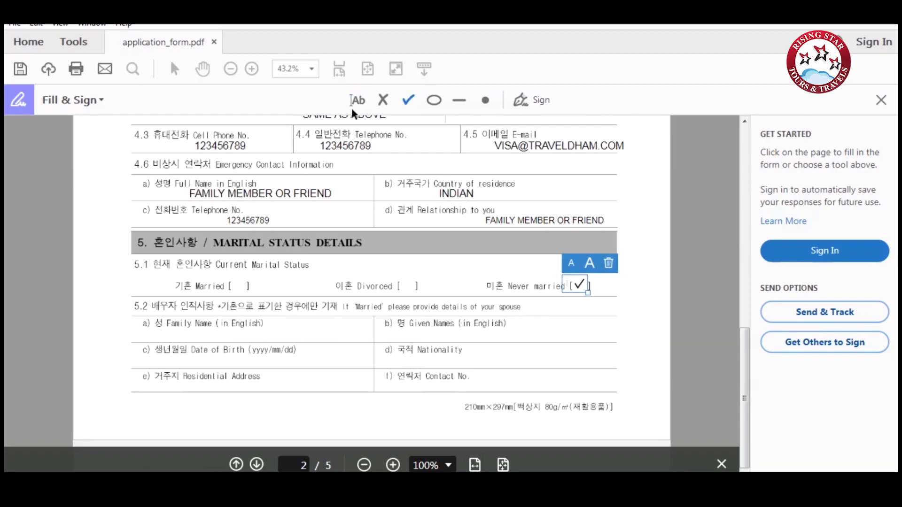
# On page 3, tick Bachelor's Degree and enter SCHOOL/COLLEGE NAME located in DELHI INDIA.
pyautogui.click(256, 465)
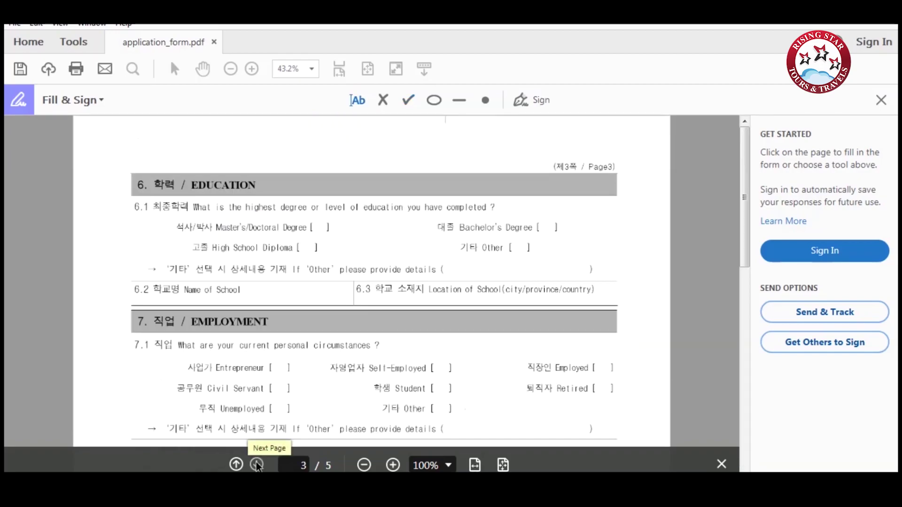
pyautogui.click(547, 226)
pyautogui.click(357, 100)
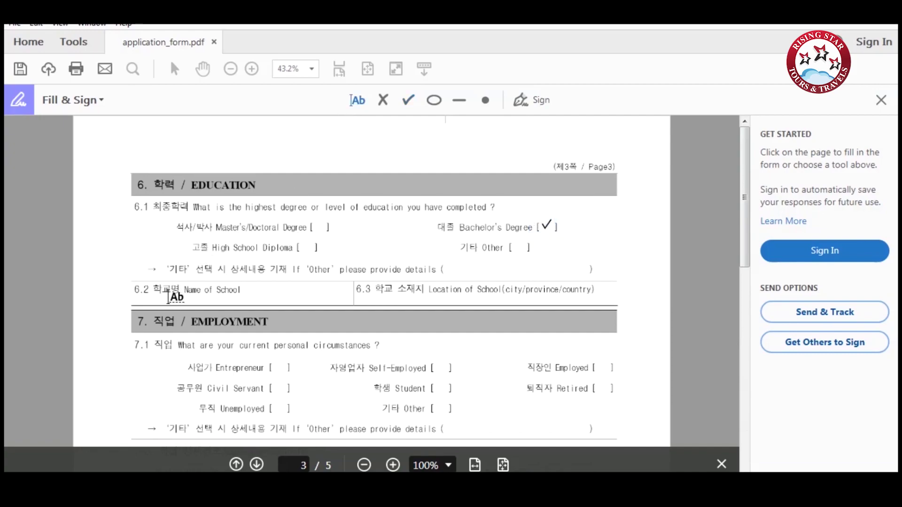
pyautogui.click(166, 299)
pyautogui.write('SCHOOL')
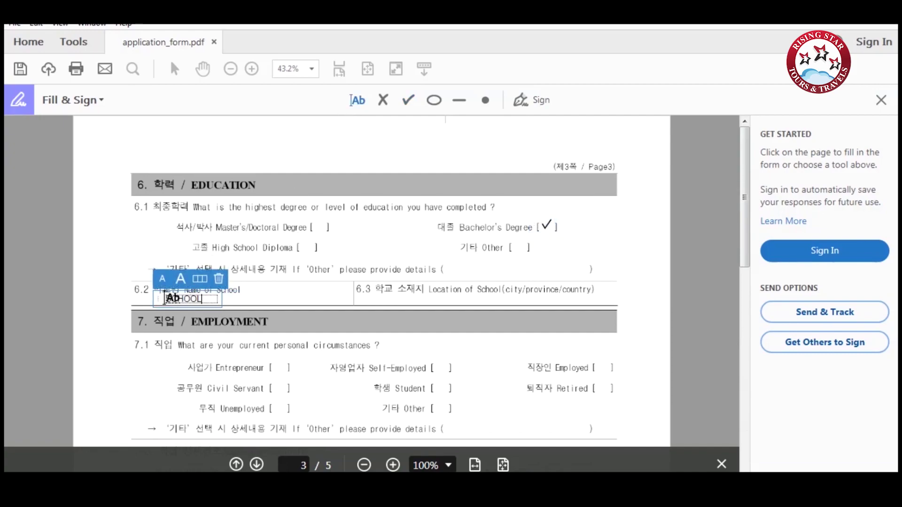
pyautogui.write('/COLLEGE NAME')
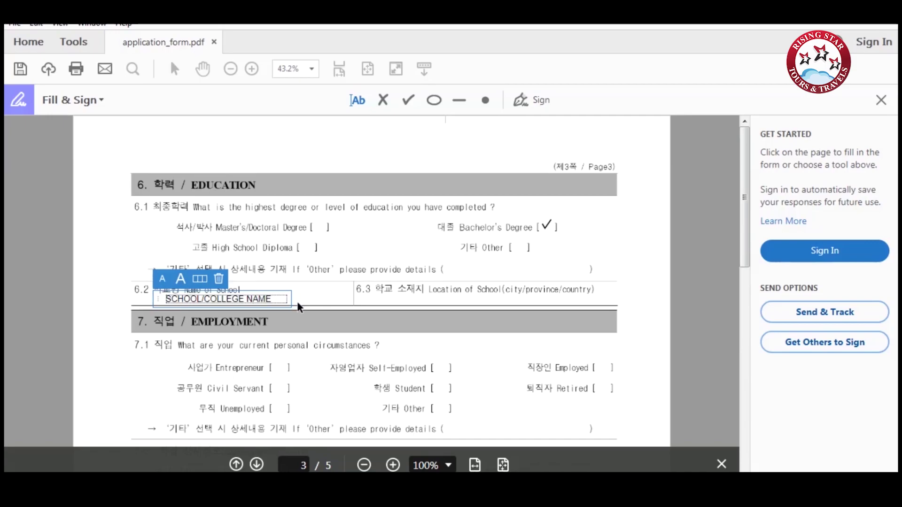
pyautogui.click(423, 299)
pyautogui.write('DELHI INDIA')
pyautogui.scroll(-3, 397, 316)
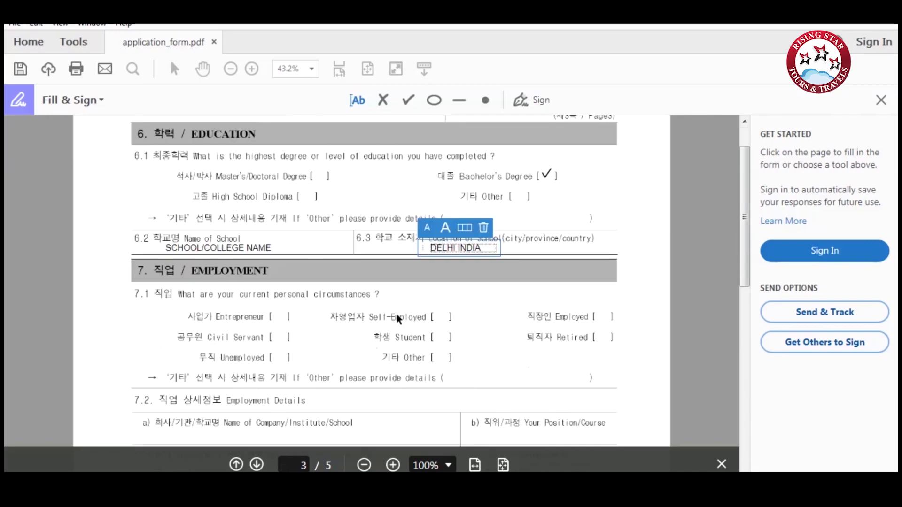
# Tick Self-Employed and enter company name 'COMAPNY/SCHOOL/COLLEGE NAME' with position DESIGNATION.
pyautogui.click(409, 100)
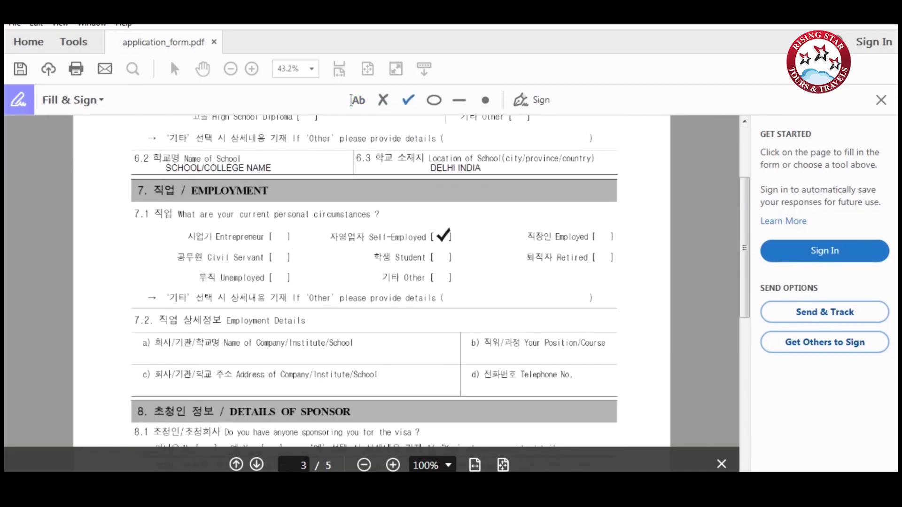
pyautogui.click(442, 235)
pyautogui.click(357, 100)
pyautogui.click(224, 358)
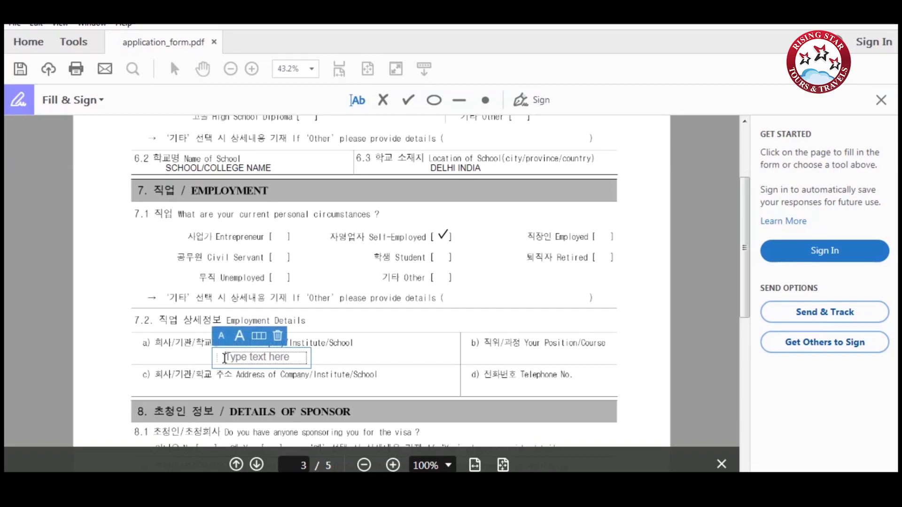
pyautogui.write('COMAPNY/')
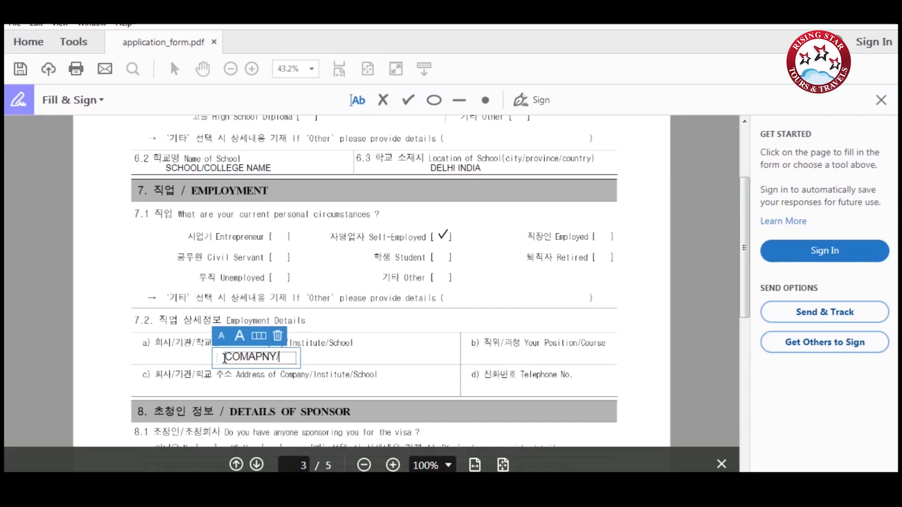
pyautogui.write('SCHOOL/COL')
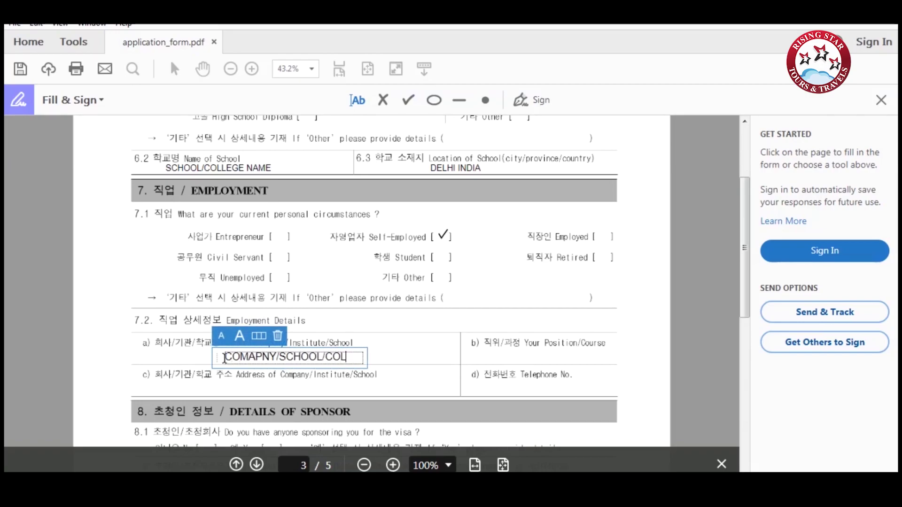
pyautogui.write('LEGE NAME')
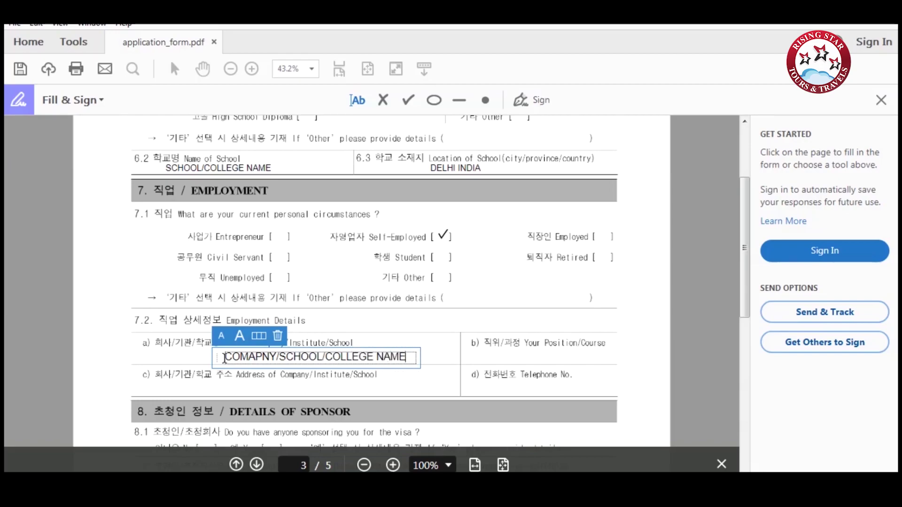
pyautogui.click(509, 360)
pyautogui.click(506, 356)
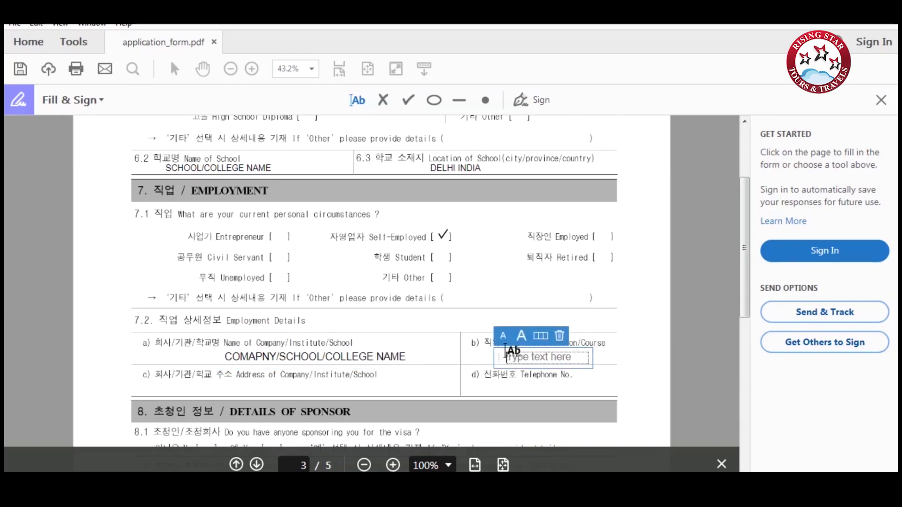
pyautogui.write('DESIGNATION')
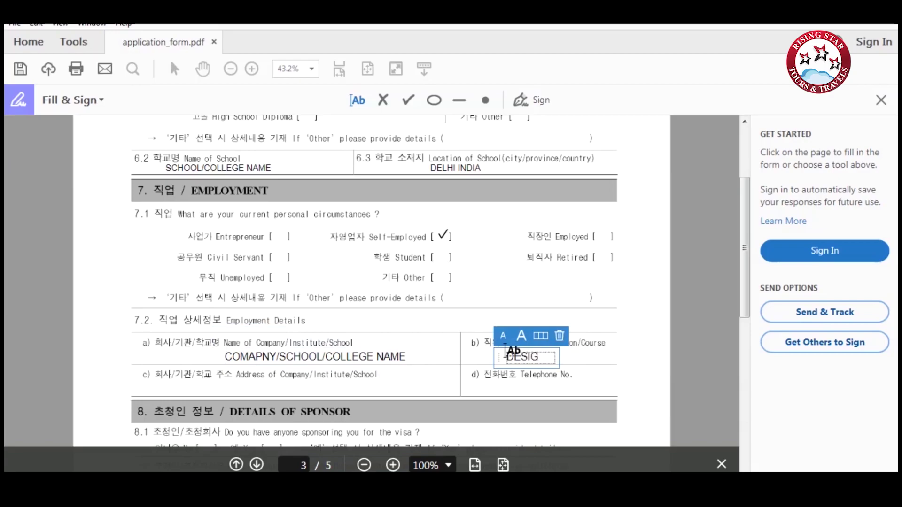
# Fill the company address with the pasted name plus ADDRESS, and the company telephone number.
pyautogui.scroll(-3, 170, 260)
pyautogui.click(170, 261)
pyautogui.write('COMAPNY/SCHOOL/COLLEGE NAME')
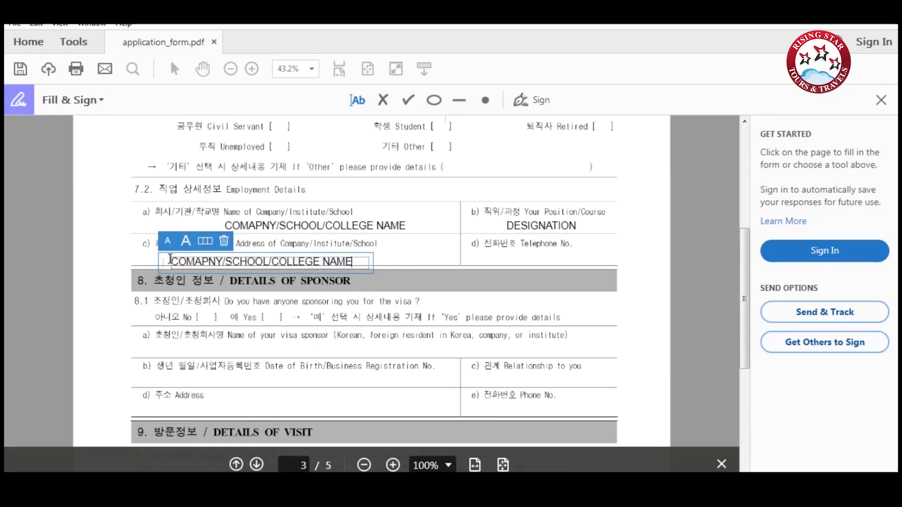
pyautogui.write('ADDRESS')
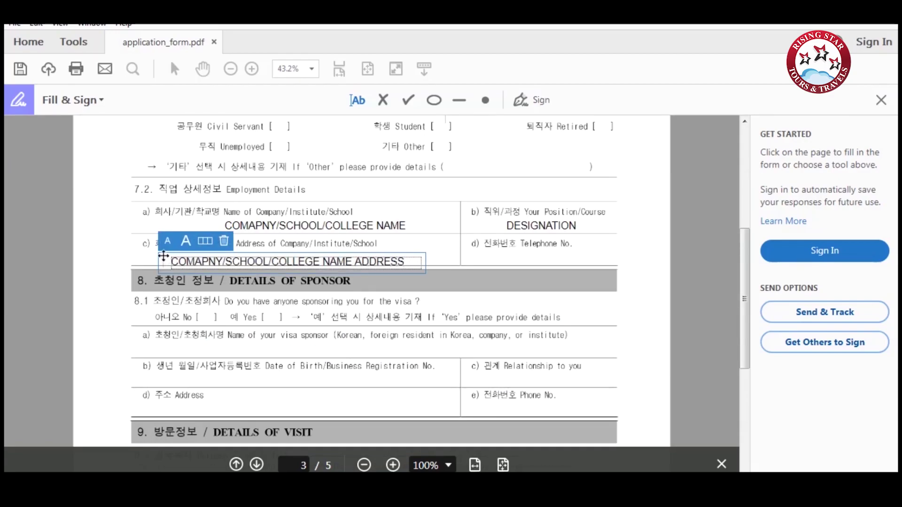
pyautogui.press('Escape')
pyautogui.moveTo(160, 252); pyautogui.dragTo(160, 247)
pyautogui.click(491, 253)
pyautogui.write('1234')
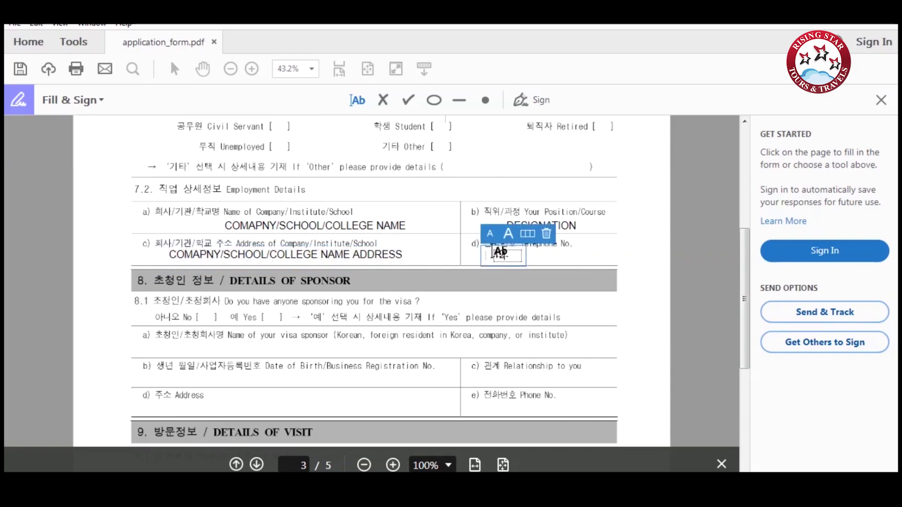
pyautogui.write('56789')
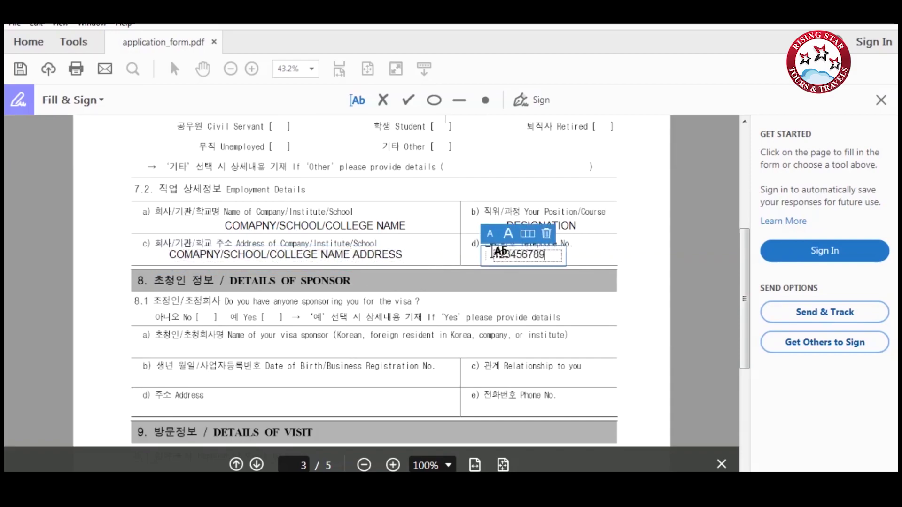
# Tick No for having a visa sponsor under 8.1.
pyautogui.click(408, 100)
pyautogui.scroll(-5, 322, 228)
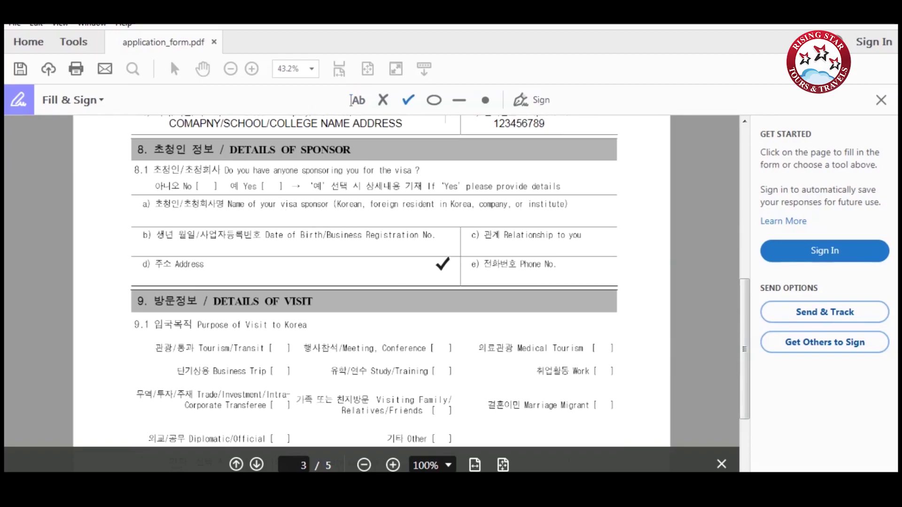
pyautogui.click(208, 186)
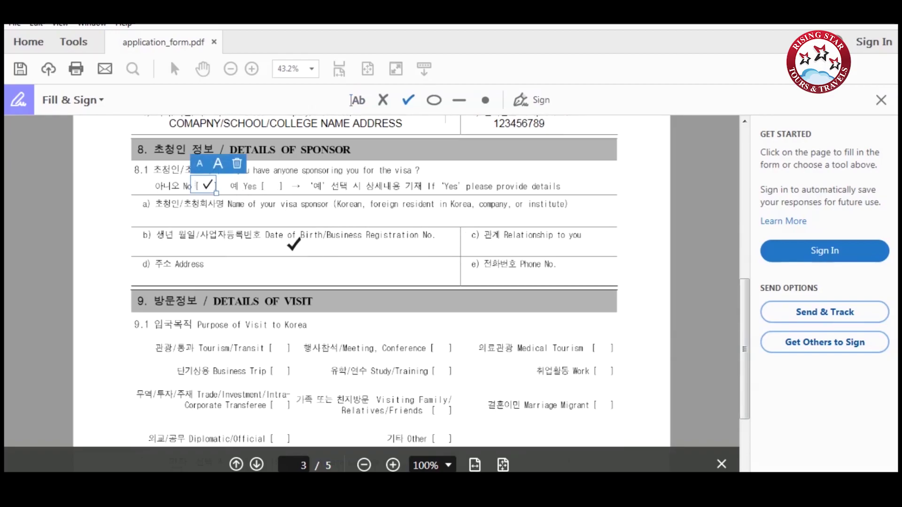
# Tick Tourism/Transit, enter stay period '90 DAYS' and entry date 10/08/2018.
pyautogui.scroll(-5, 295, 249)
pyautogui.click(282, 221)
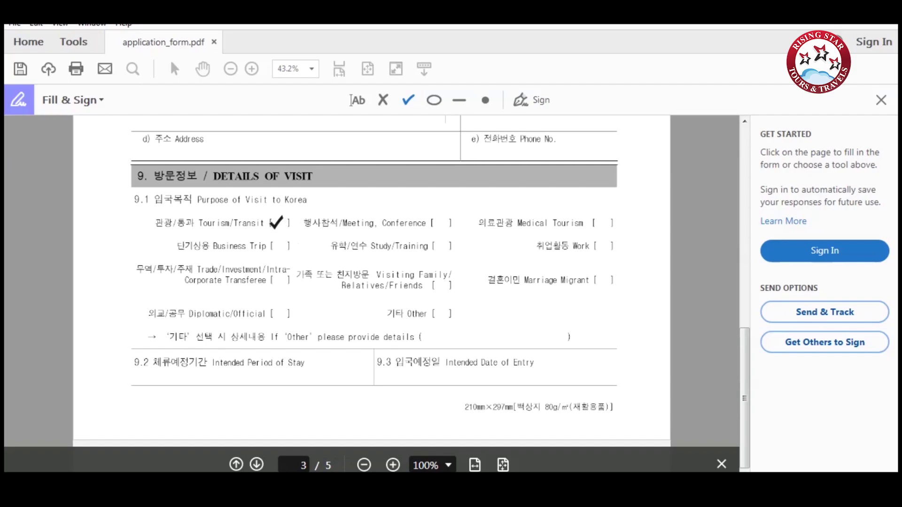
pyautogui.click(276, 222)
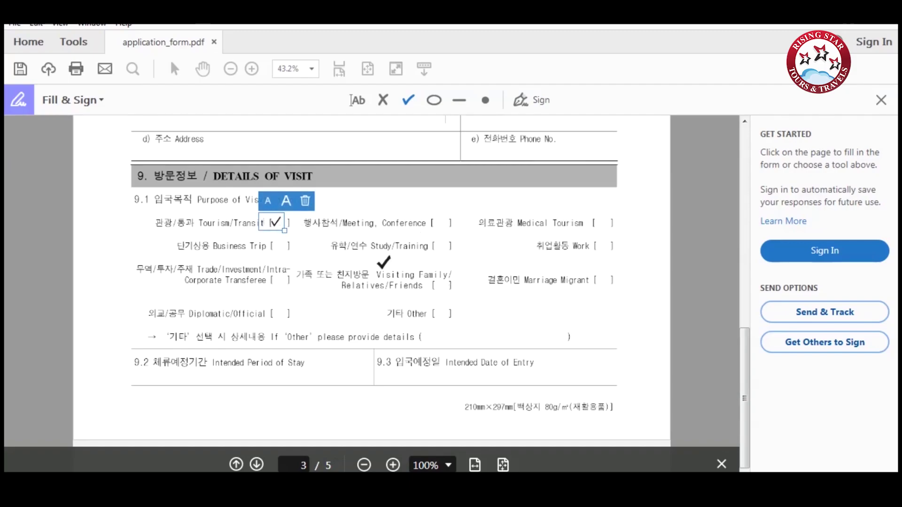
pyautogui.click(172, 376)
pyautogui.write('90 DA')
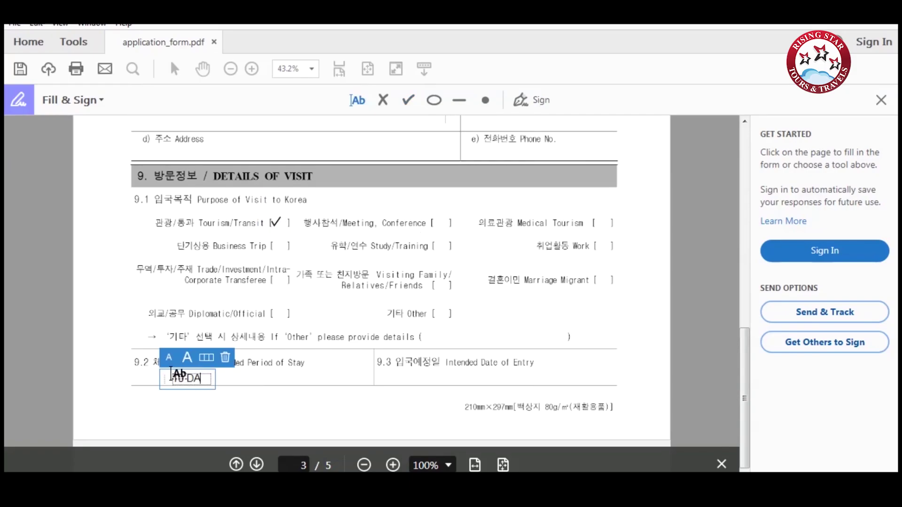
pyautogui.write('YS')
pyautogui.click(469, 380)
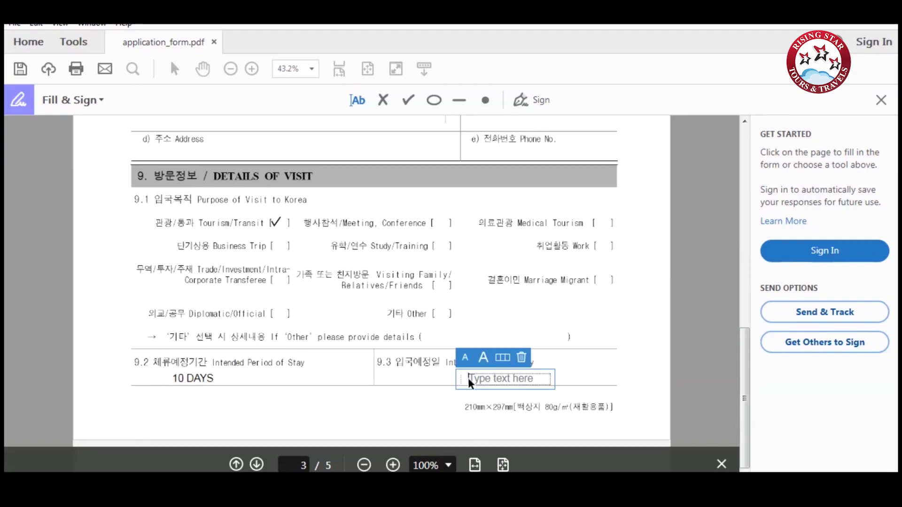
pyautogui.write('10/08')
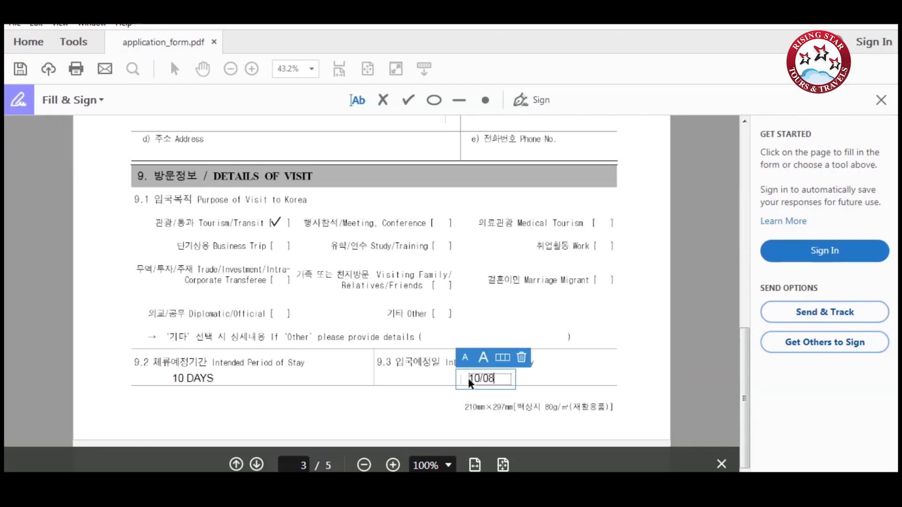
pyautogui.write('/2018')
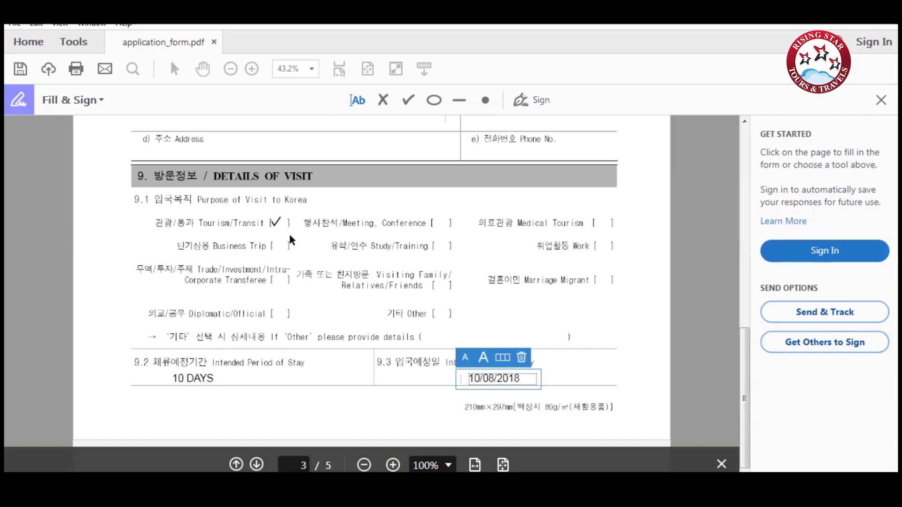
# On page 4, enter HOTEL/RELATIVE ADDRESS for the Korea address and add the contact number.
pyautogui.click(257, 465)
pyautogui.click(207, 203)
pyautogui.write('HOT')
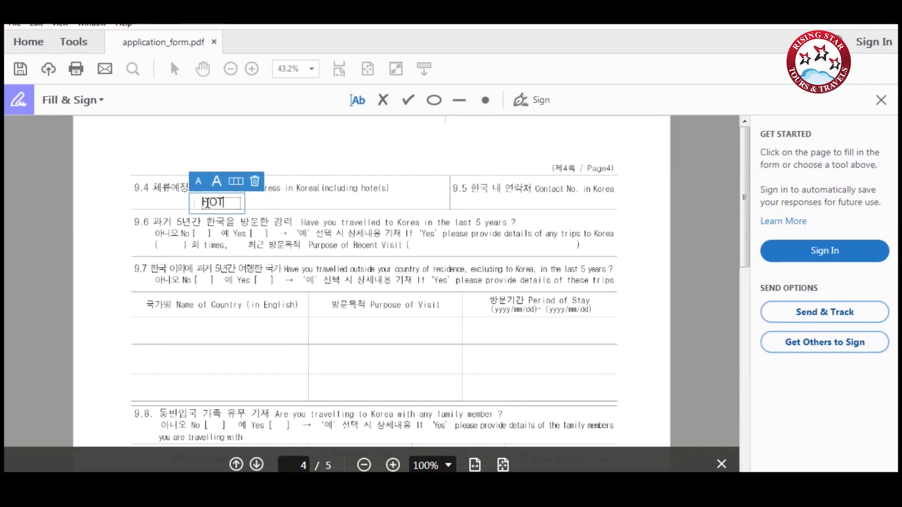
pyautogui.write('EL/RELATIVE ADD')
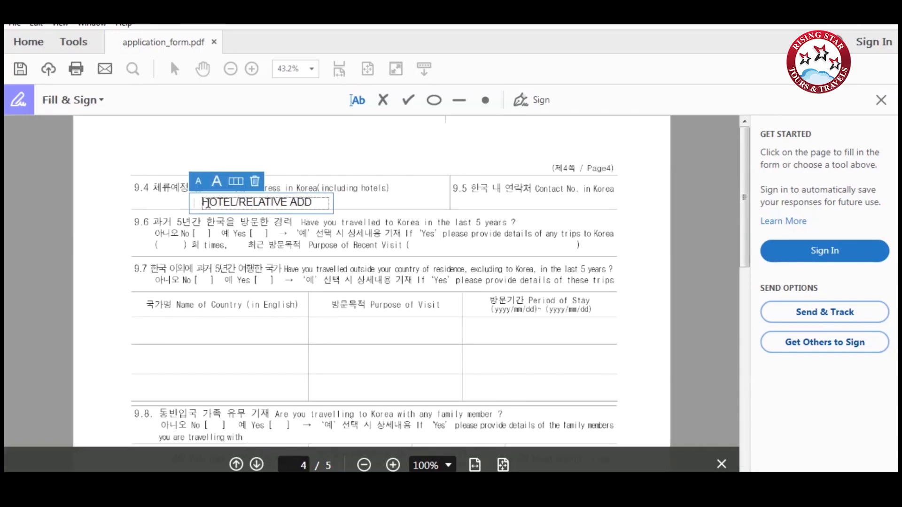
pyautogui.write('RESS')
pyautogui.click(500, 201)
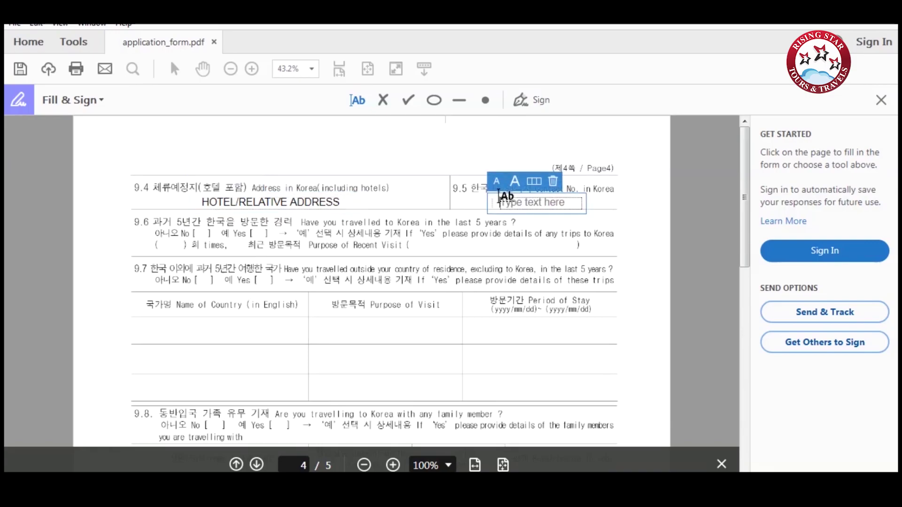
pyautogui.write('123456789')
# Tick No for travel to Korea in 5 years and travel outside home country.
pyautogui.click(408, 100)
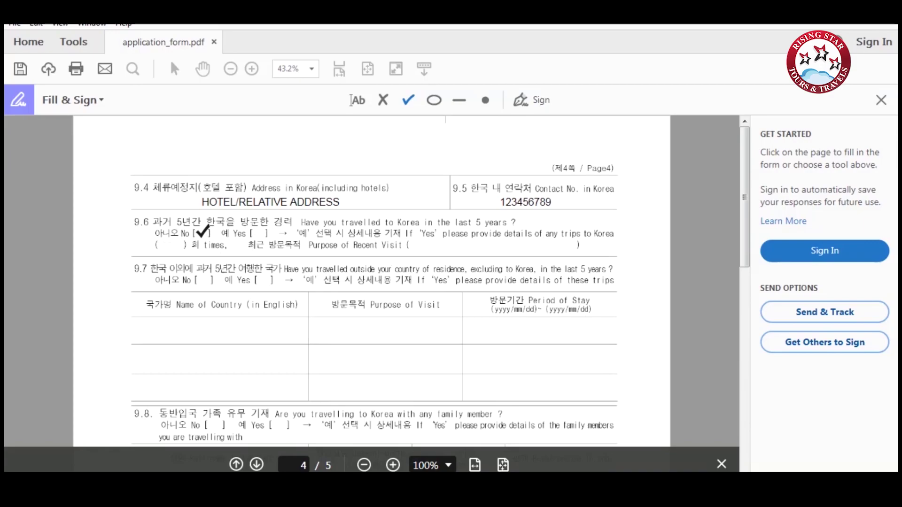
pyautogui.click(202, 232)
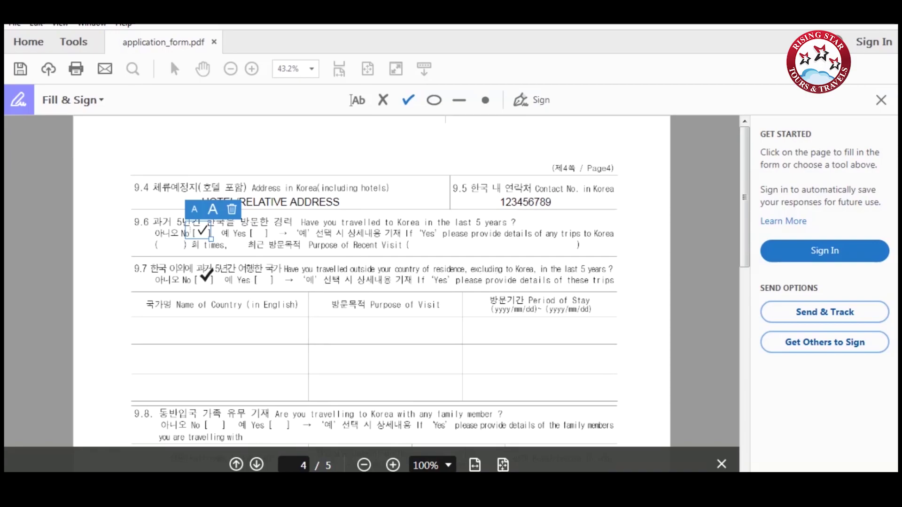
pyautogui.click(202, 280)
pyautogui.scroll(-5, 301, 282)
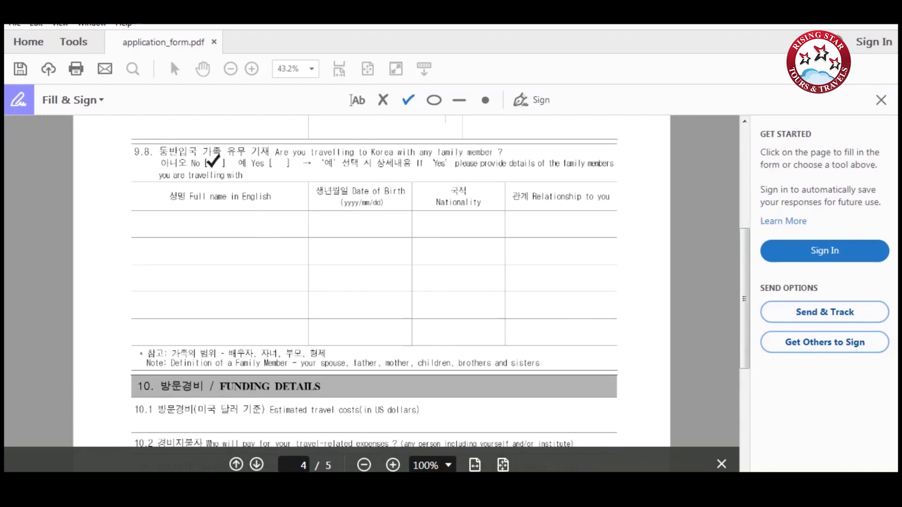
# Tick No for 9.8 travelling with family and enter 1500 USD as 10.1 estimated travel costs.
pyautogui.click(216, 162)
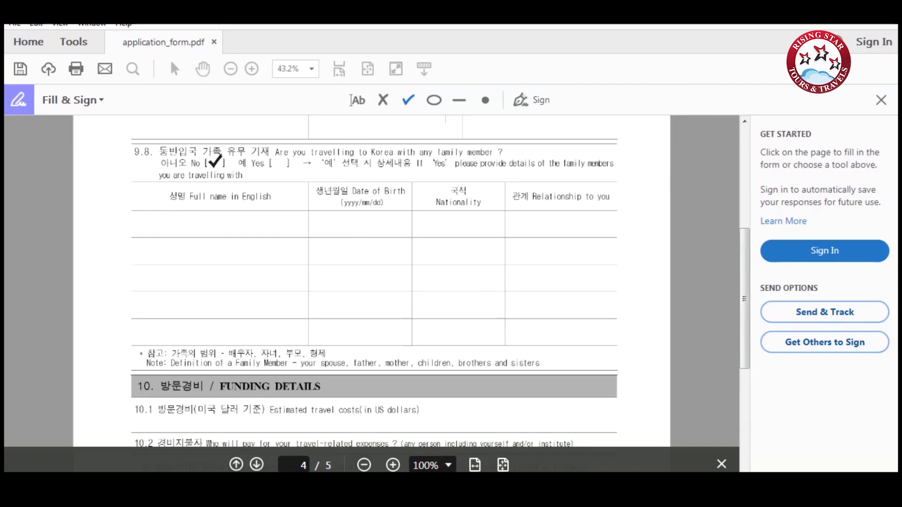
pyautogui.click(215, 162)
pyautogui.scroll(-3, 282, 235)
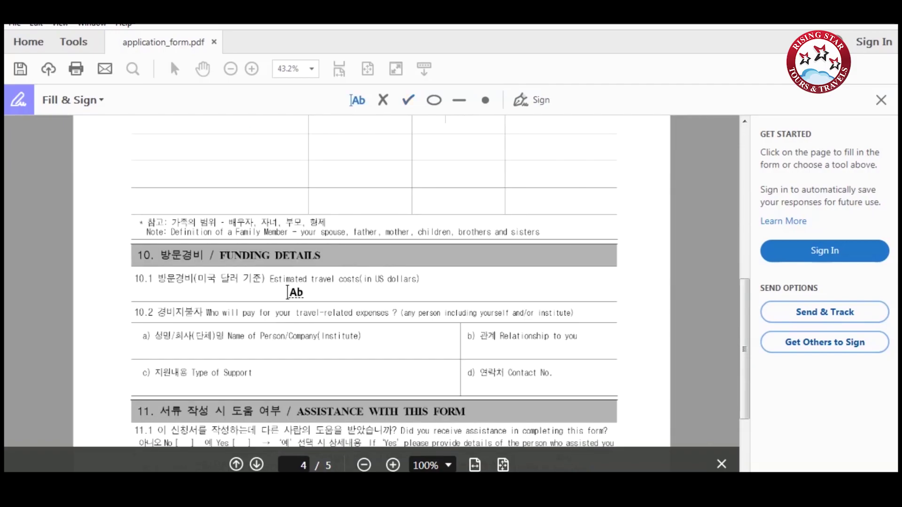
pyautogui.click(289, 295)
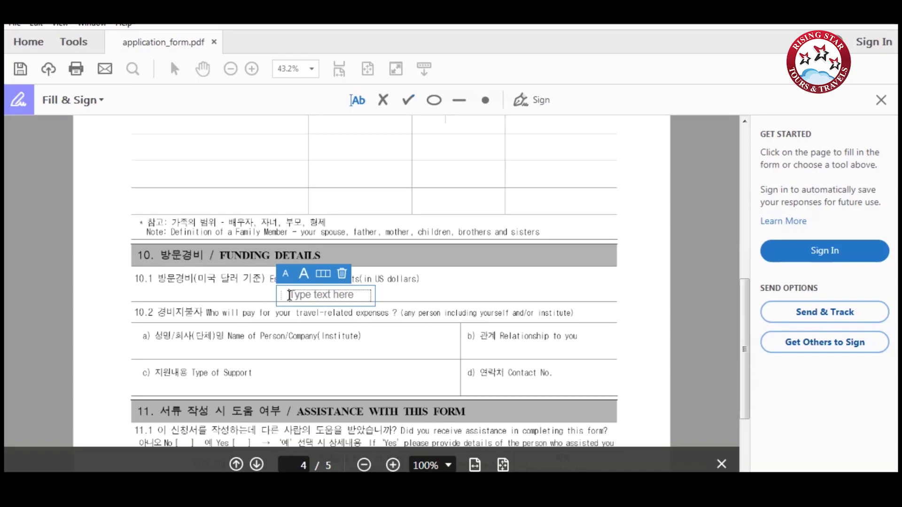
pyautogui.write('1500')
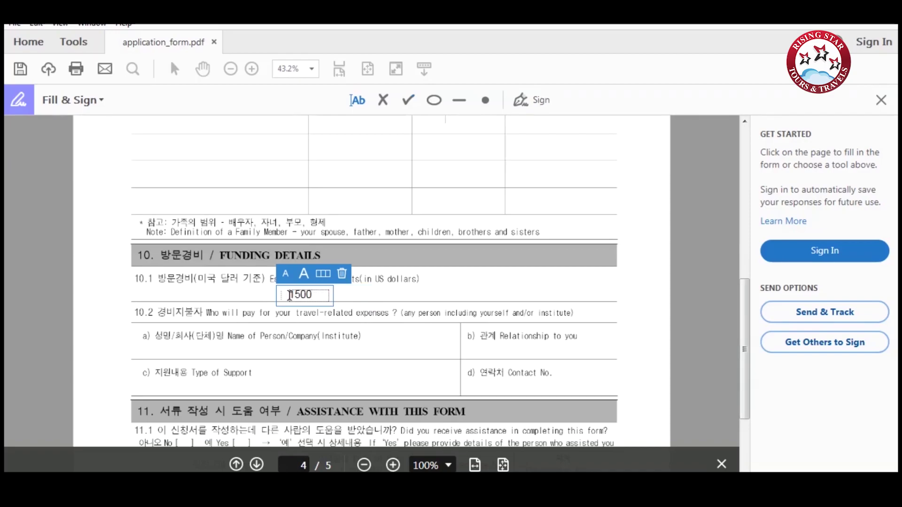
pyautogui.write(' USD')
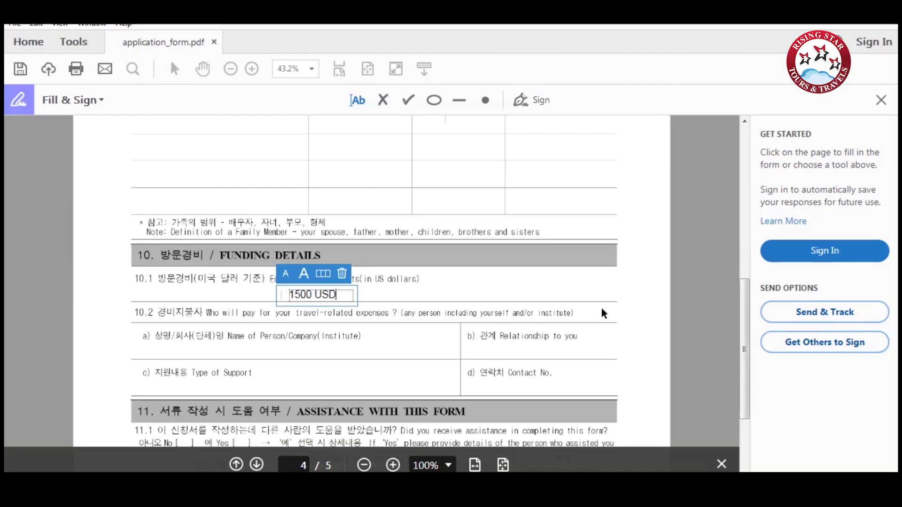
# Fill the 10.2 funding fields with SELF/SPONSERED, RELATION and TYPE OF SUPPORT.
pyautogui.click(237, 348)
pyautogui.write('SELF')
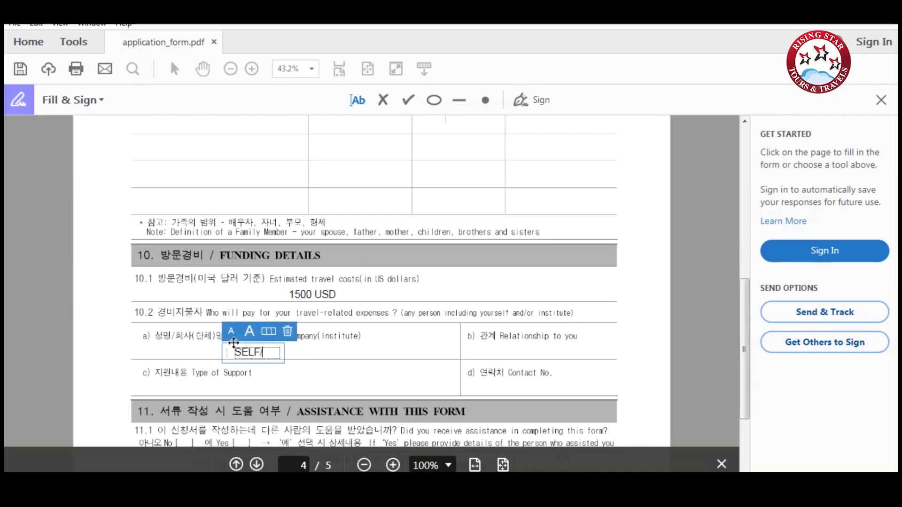
pyautogui.write('/SPON')
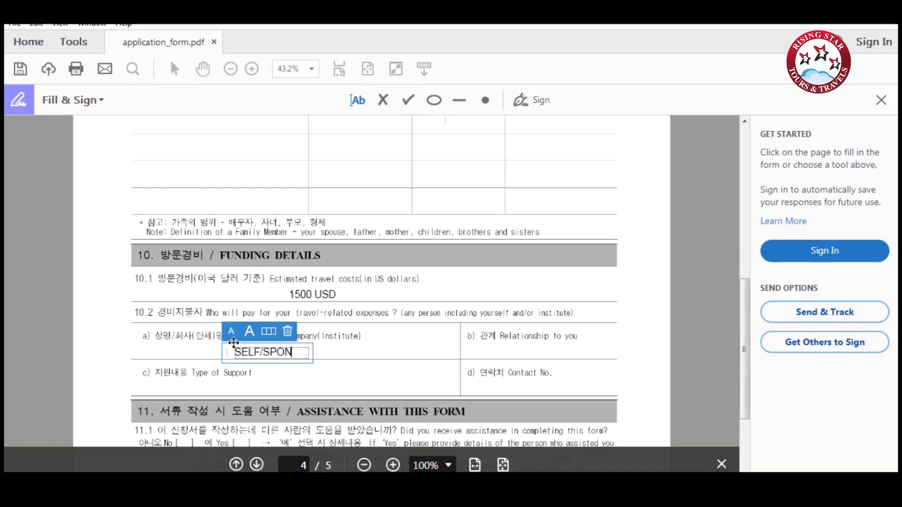
pyautogui.write('SERED')
pyautogui.click(503, 350)
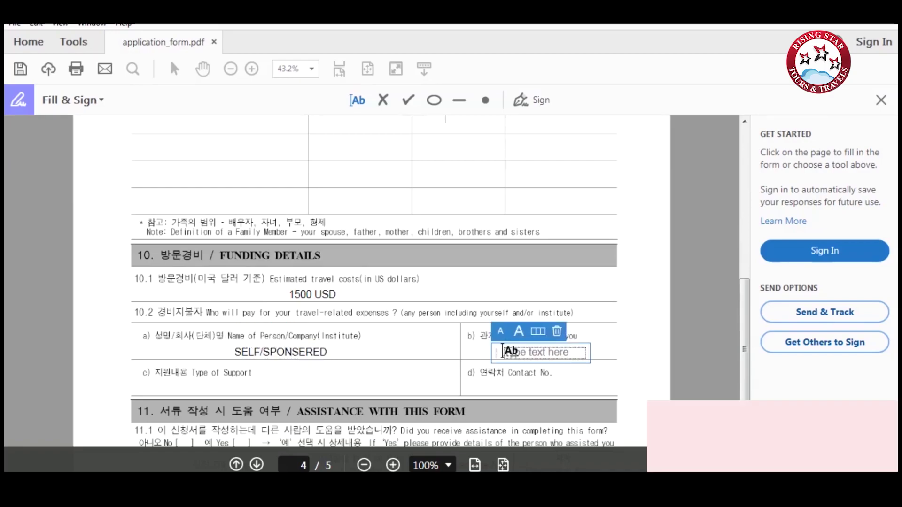
pyautogui.write('RELATION')
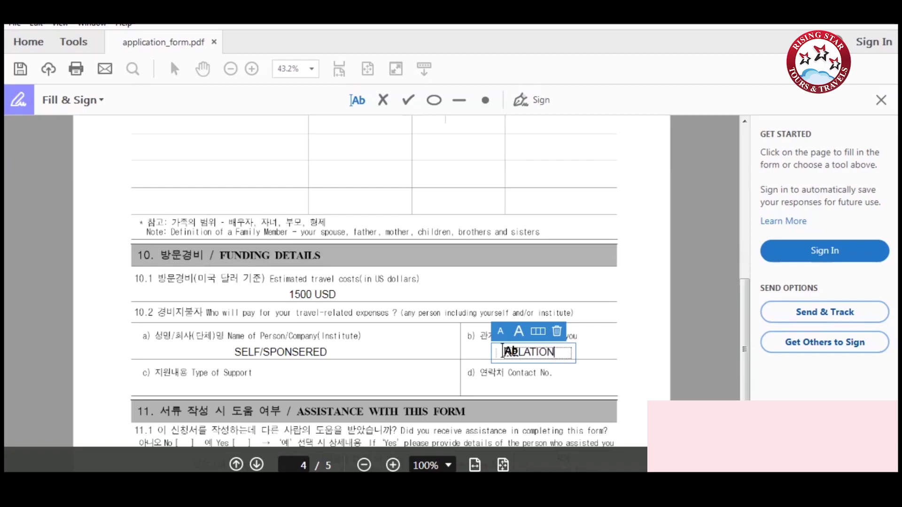
pyautogui.click(211, 388)
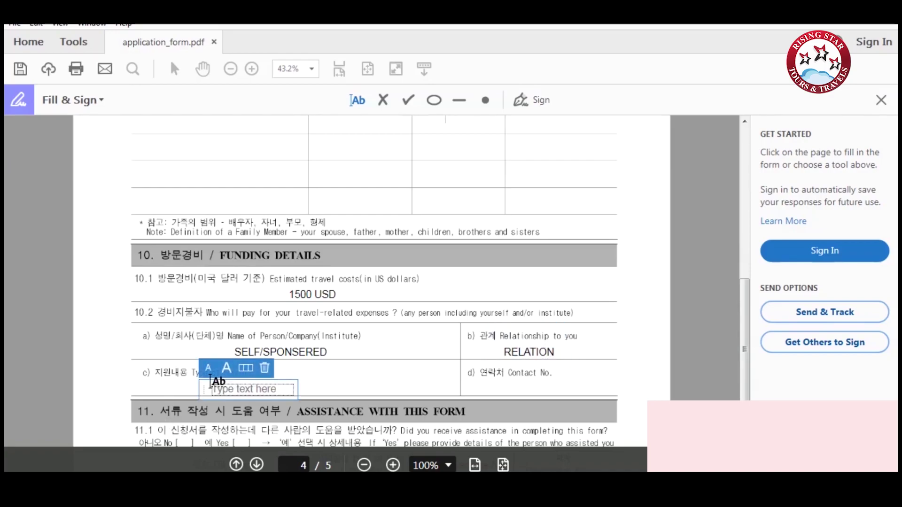
pyautogui.write('TYPE')
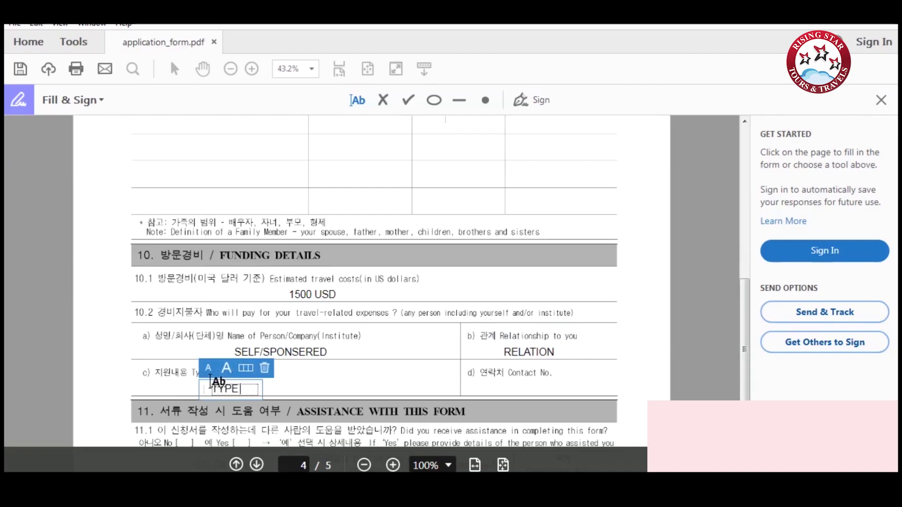
pyautogui.write(' OF SUPPORT')
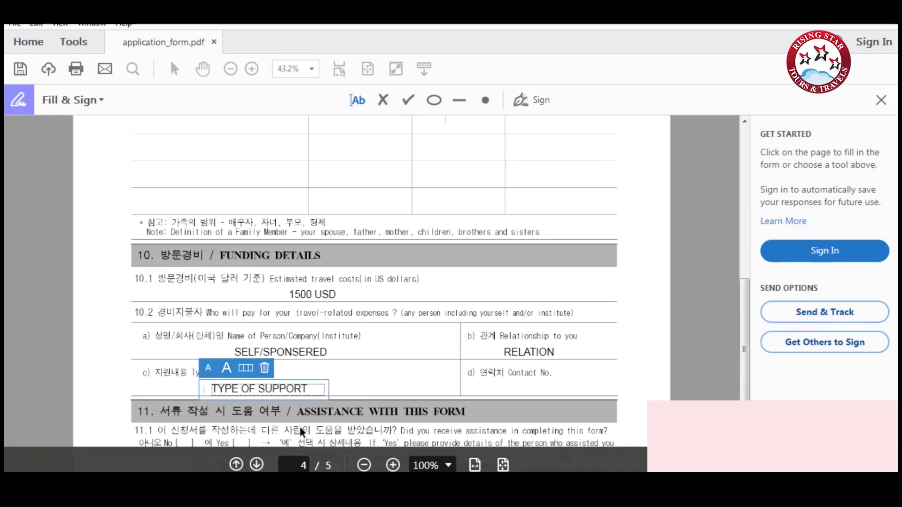
pyautogui.click(497, 391)
pyautogui.click(497, 391)
# Enter the contact number, tick No for 11.1 form assistance, and move to the page 5 declaration.
pyautogui.write('123456789')
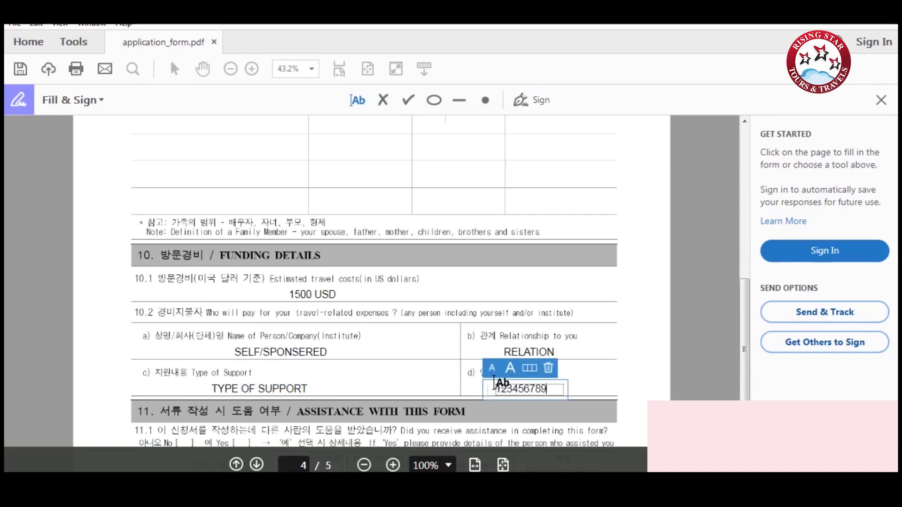
pyautogui.scroll(-3, 384, 399)
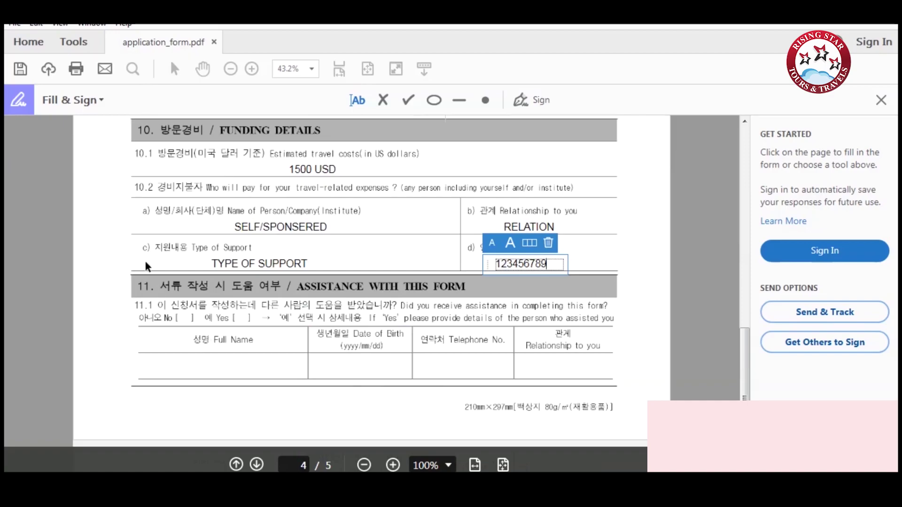
pyautogui.click(408, 100)
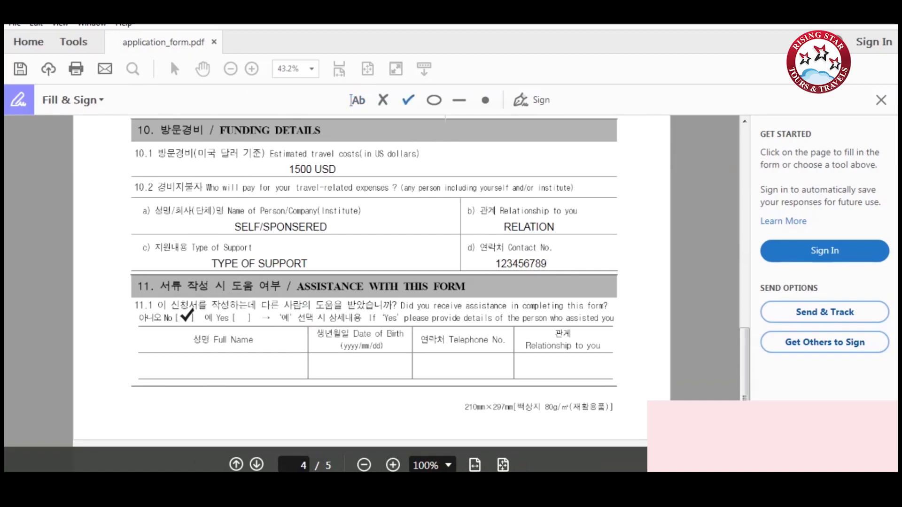
pyautogui.click(183, 318)
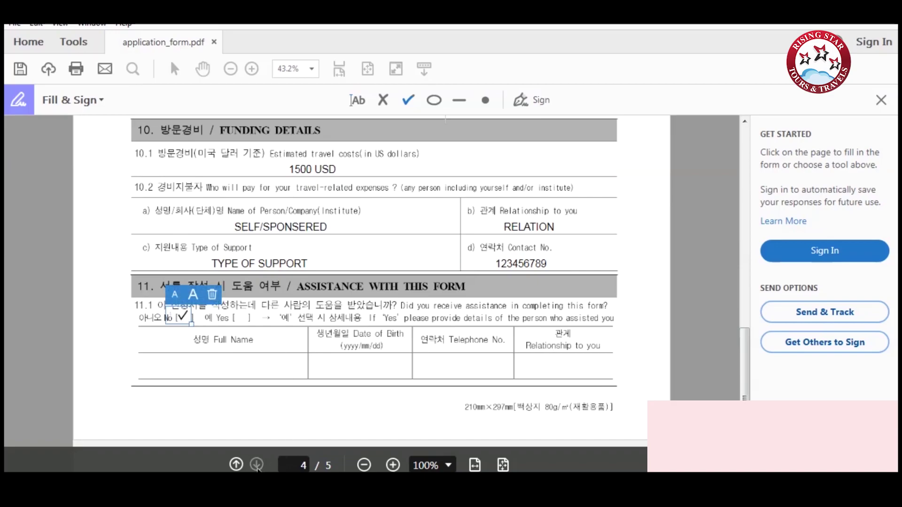
pyautogui.click(257, 465)
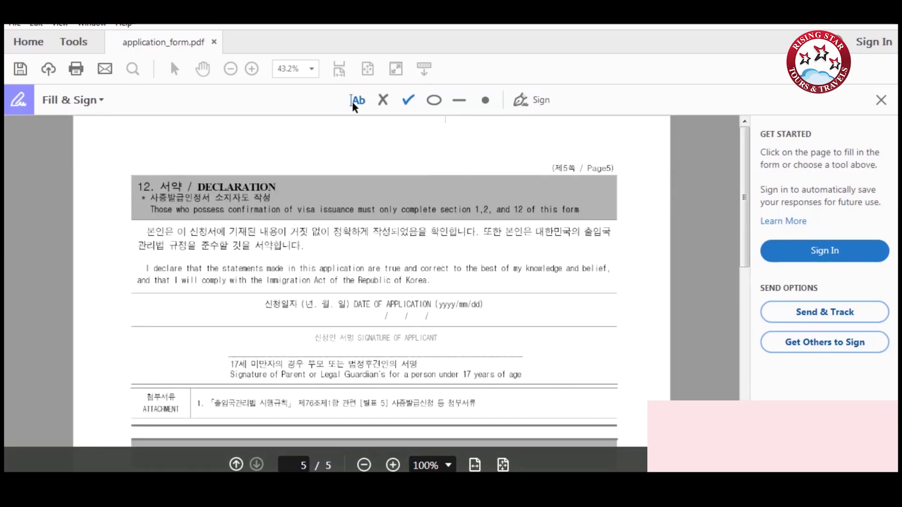
pyautogui.click(353, 105)
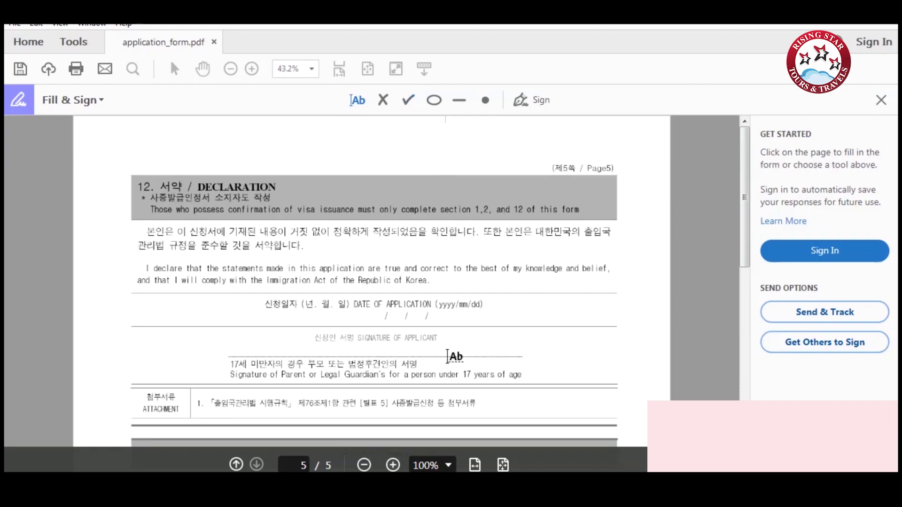